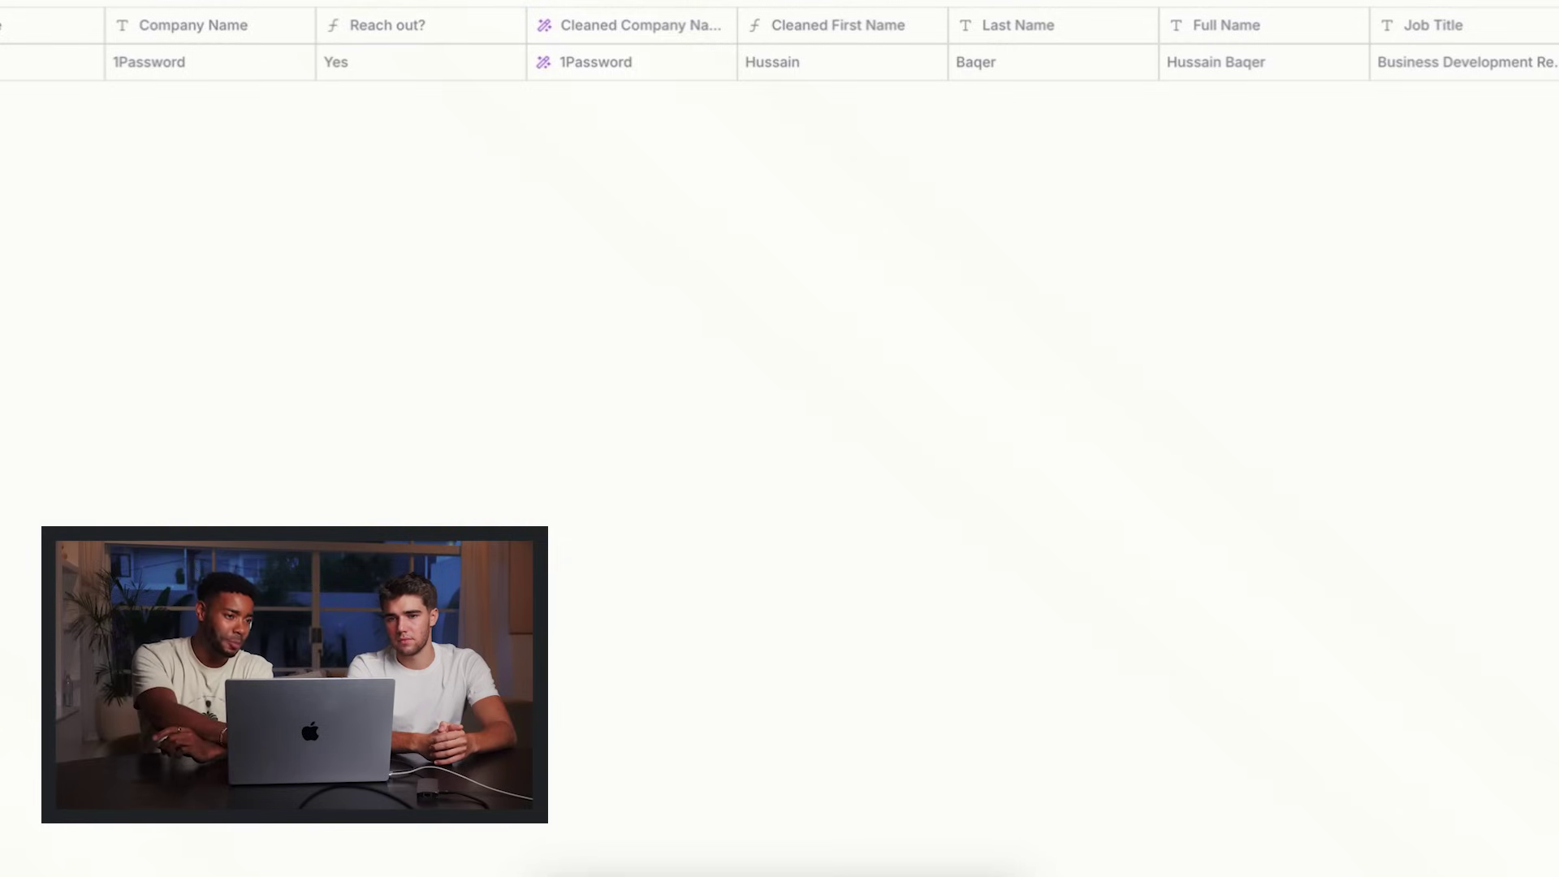
Place Claybooks in tier B of the tier list and move Share as Template down to tier C
drag(821, 553, 1057, 230)
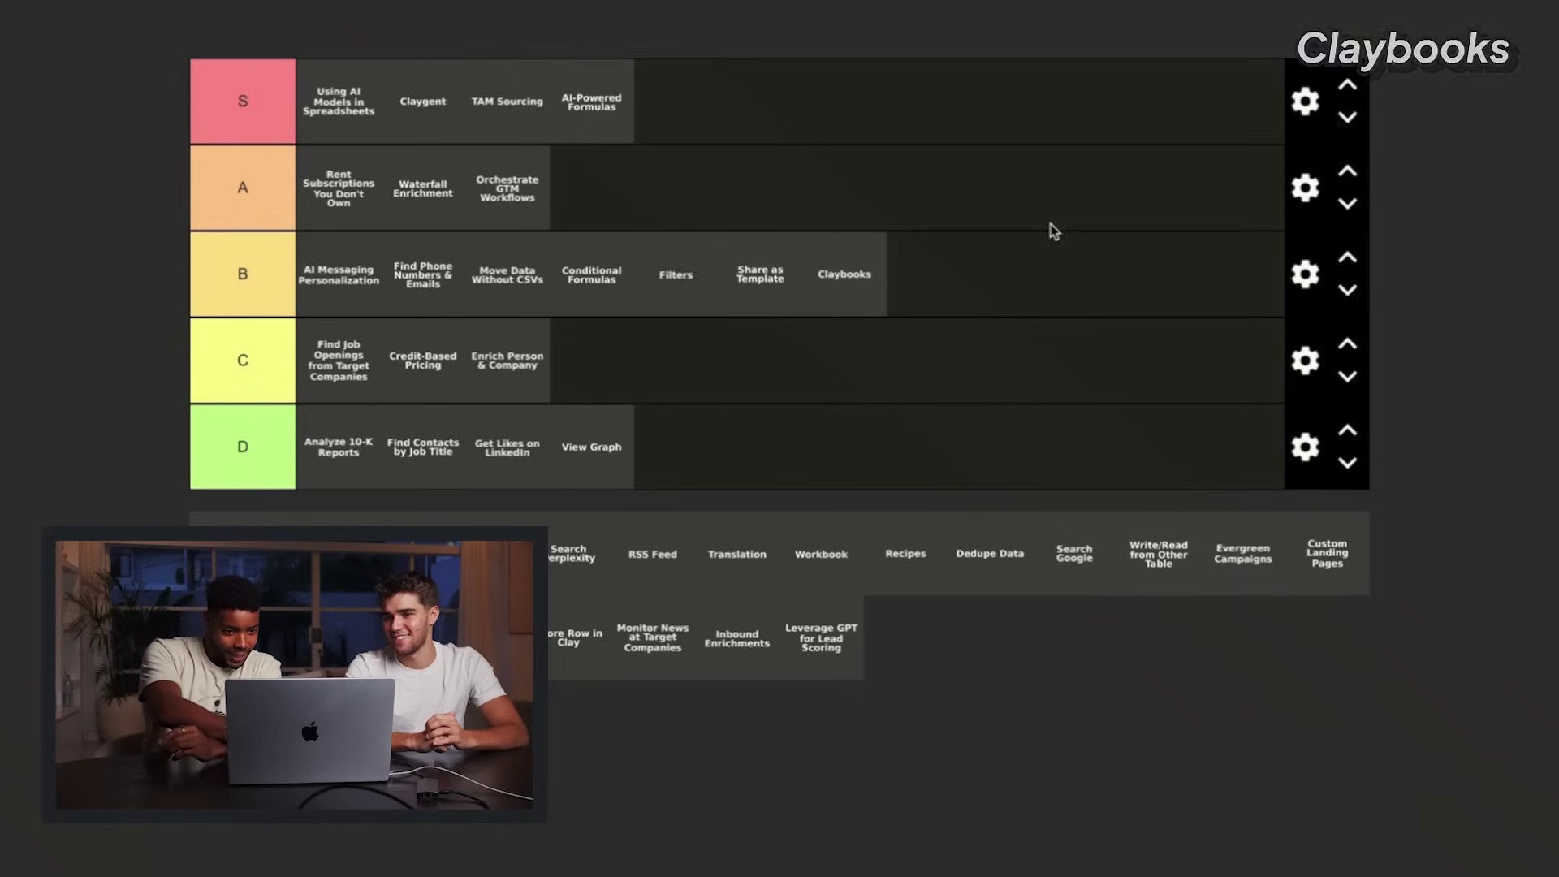
drag(756, 263, 724, 335)
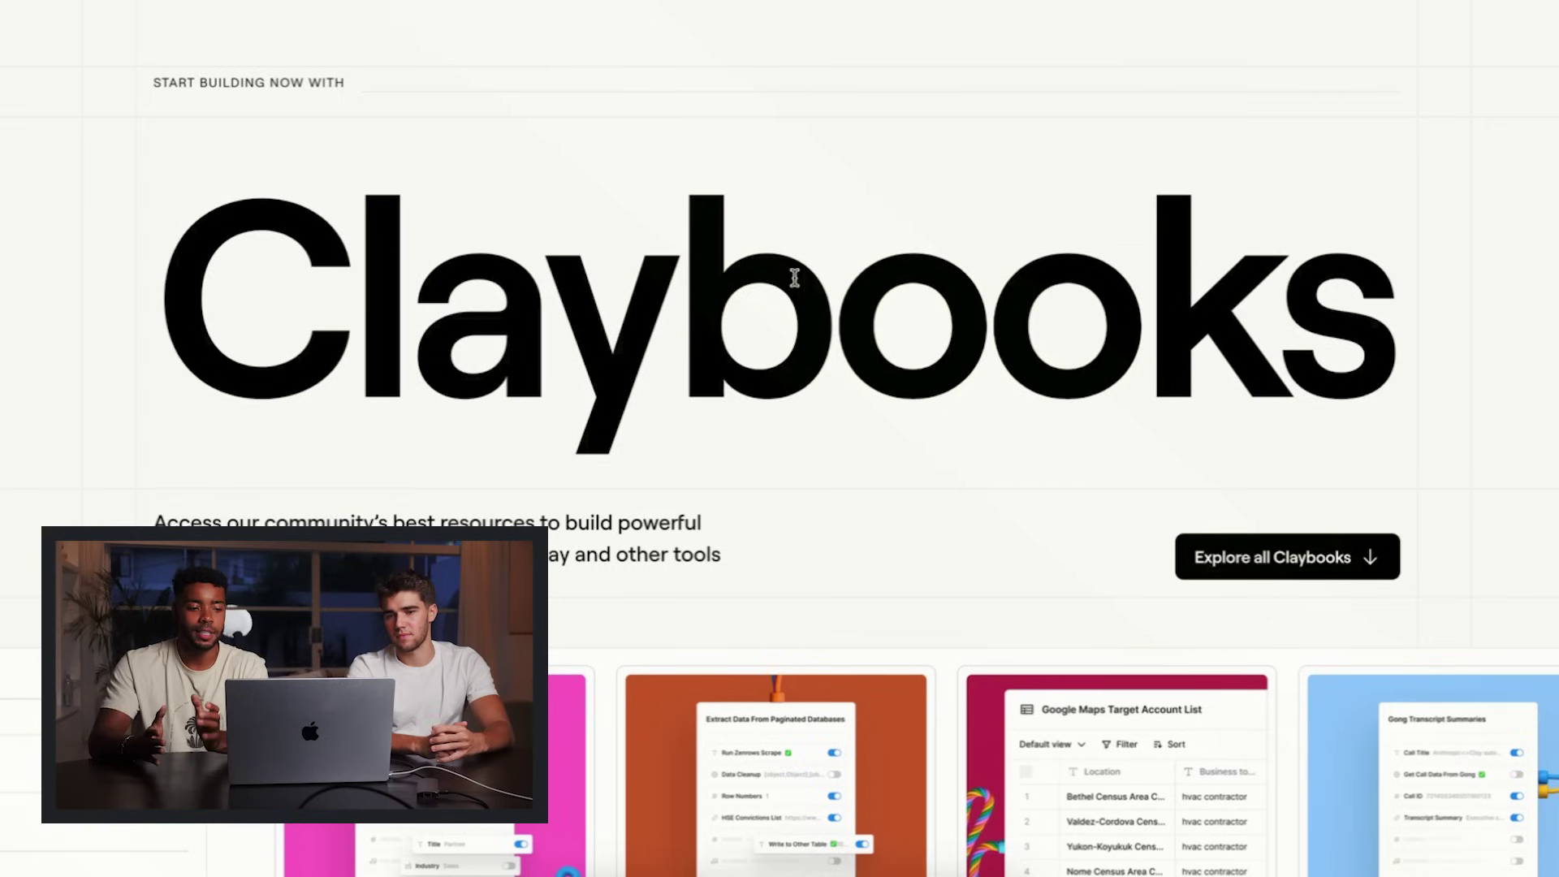
Browse the Claybooks gallery to examine the range of community workflow templates on offer
scroll(794, 278, down, 5)
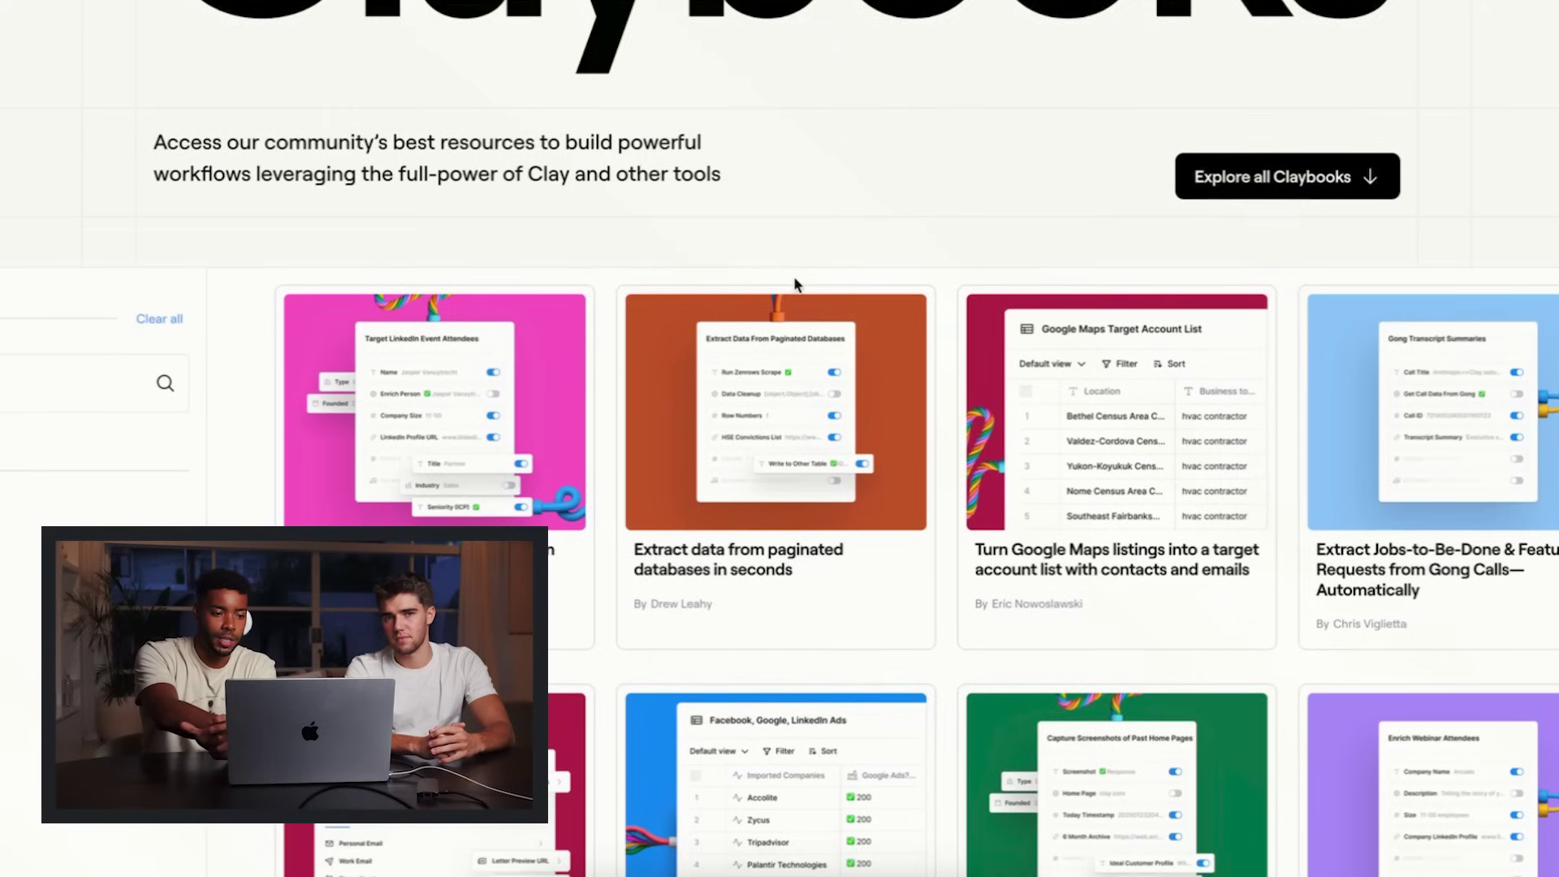
scroll(621, 617, down, 1)
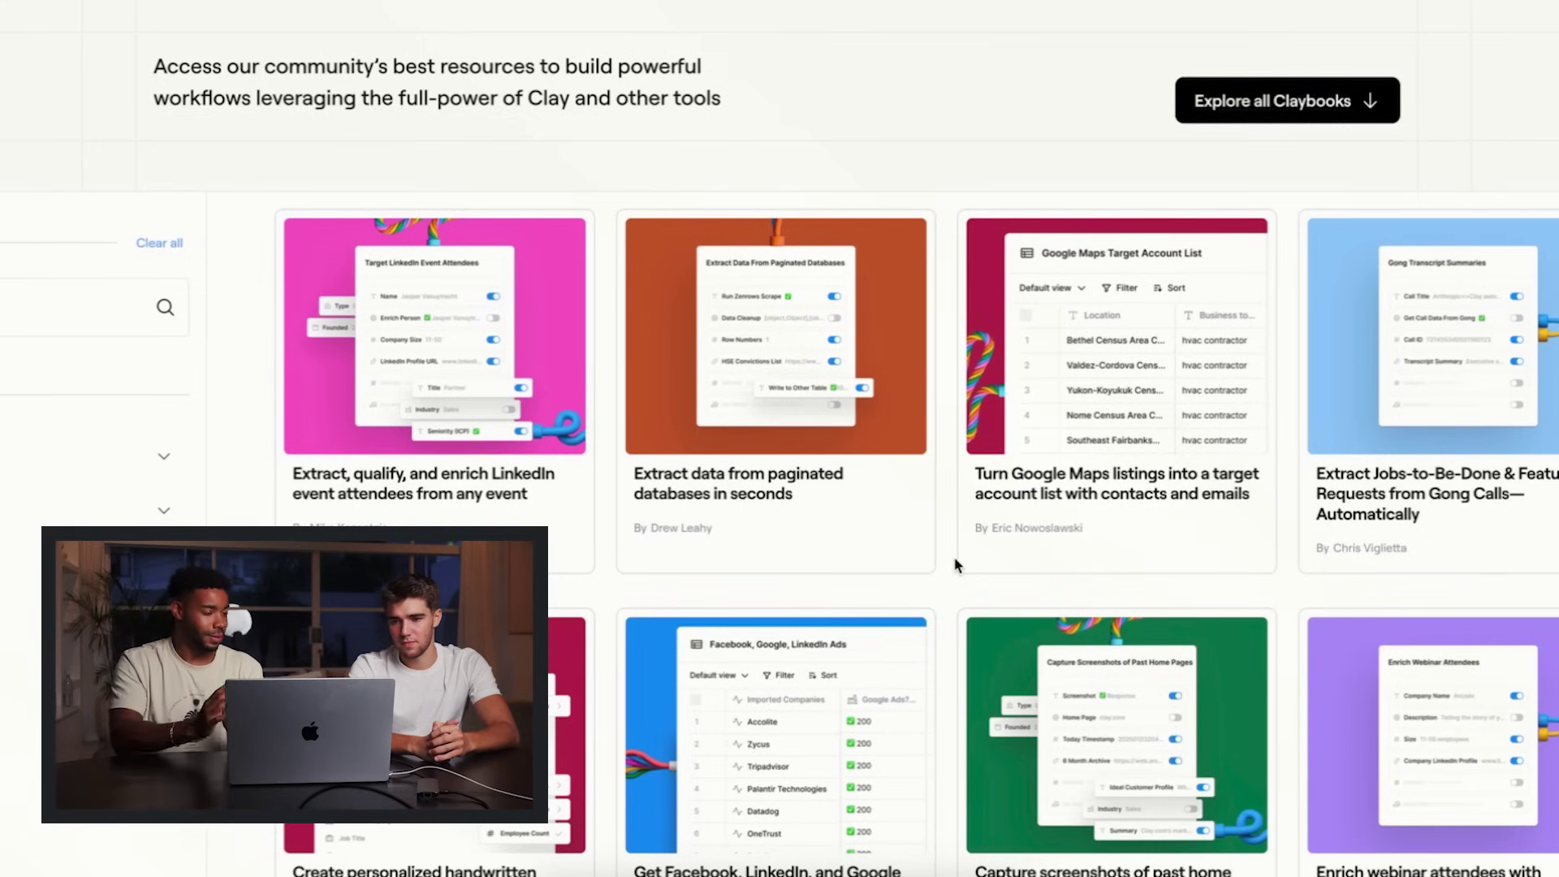
scroll(955, 564, down, 3)
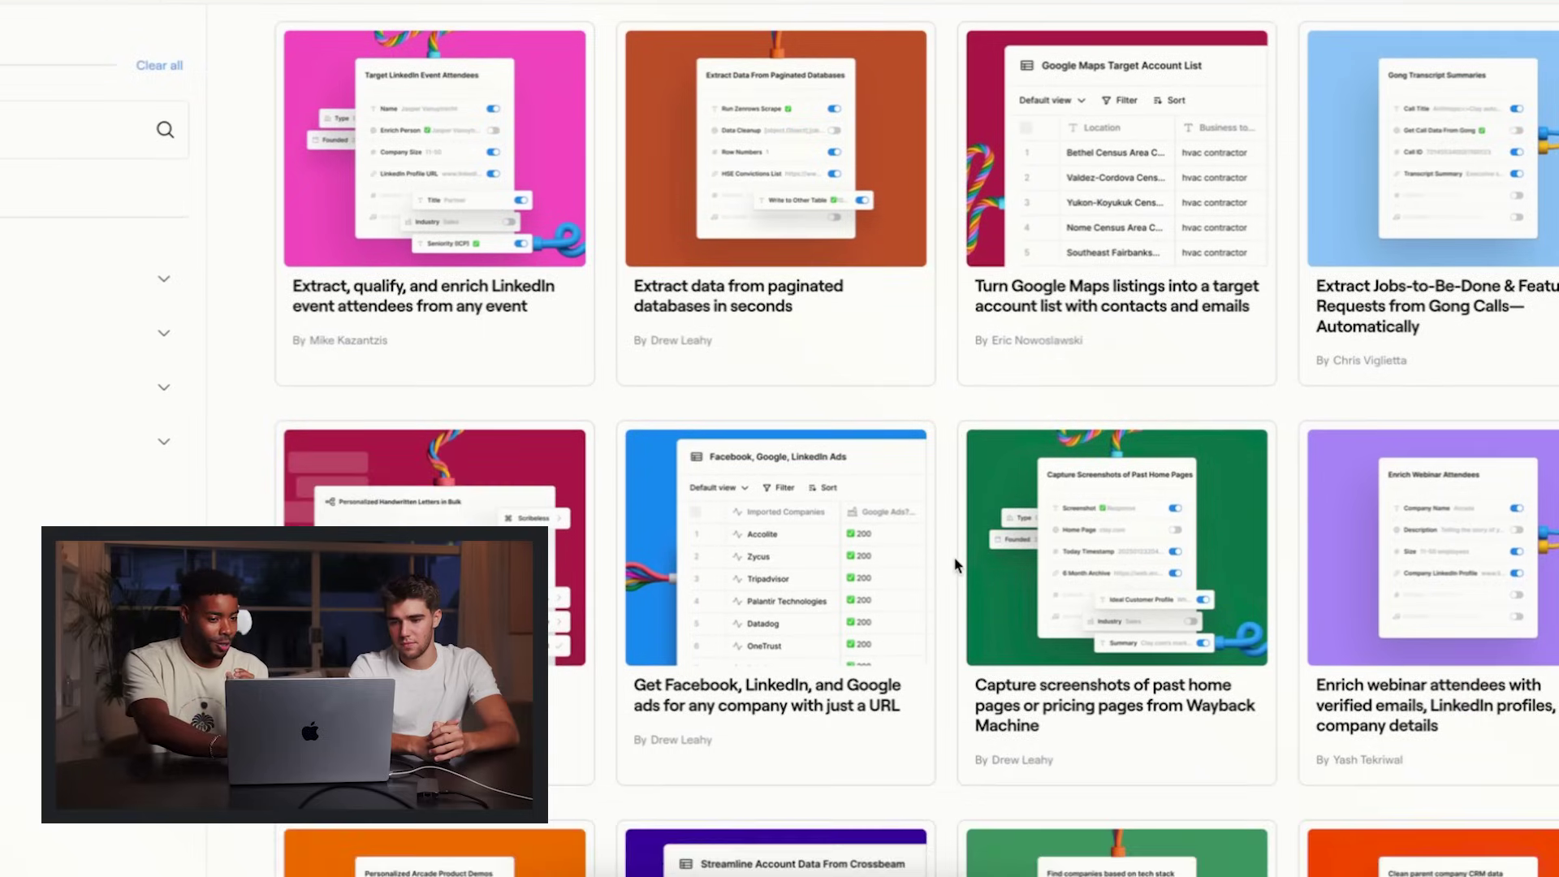
scroll(955, 566, down, 1)
scroll(954, 566, up, 1)
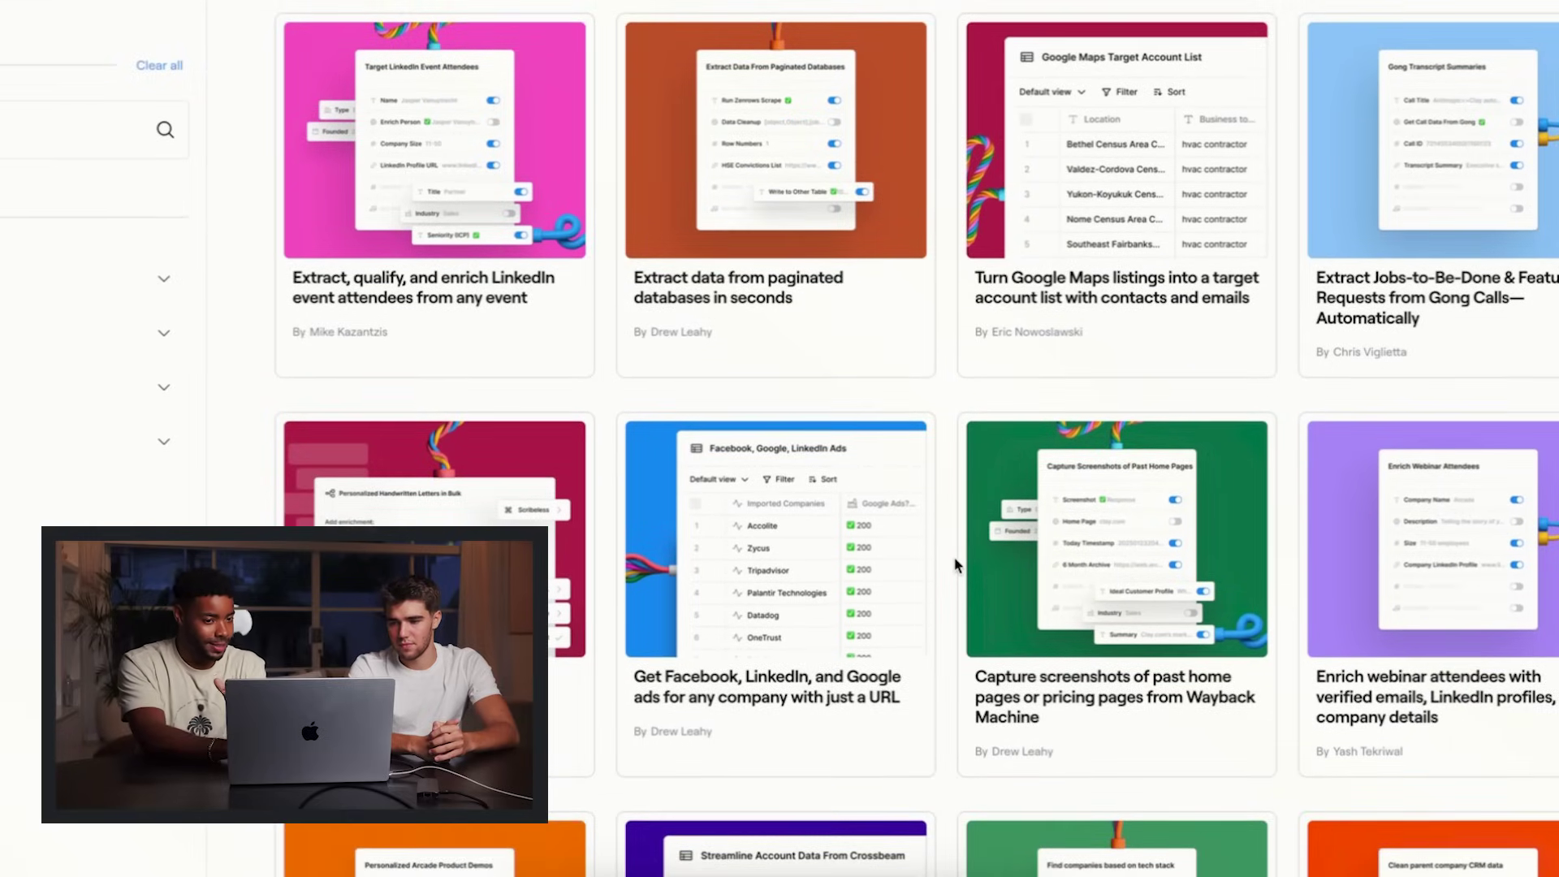
scroll(955, 565, down, 4)
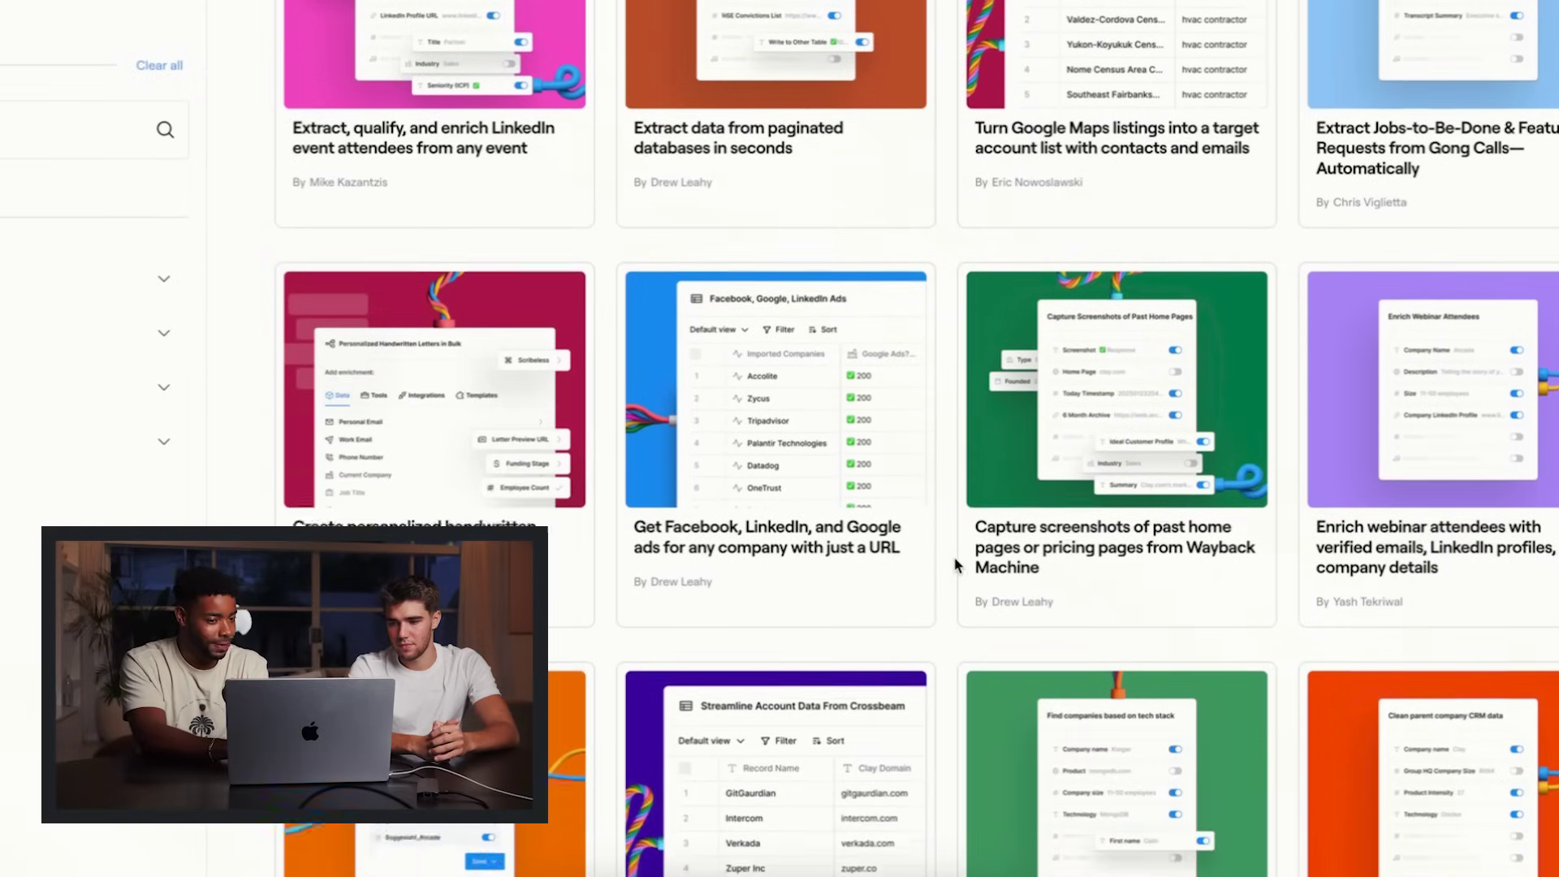
scroll(954, 564, down, 6)
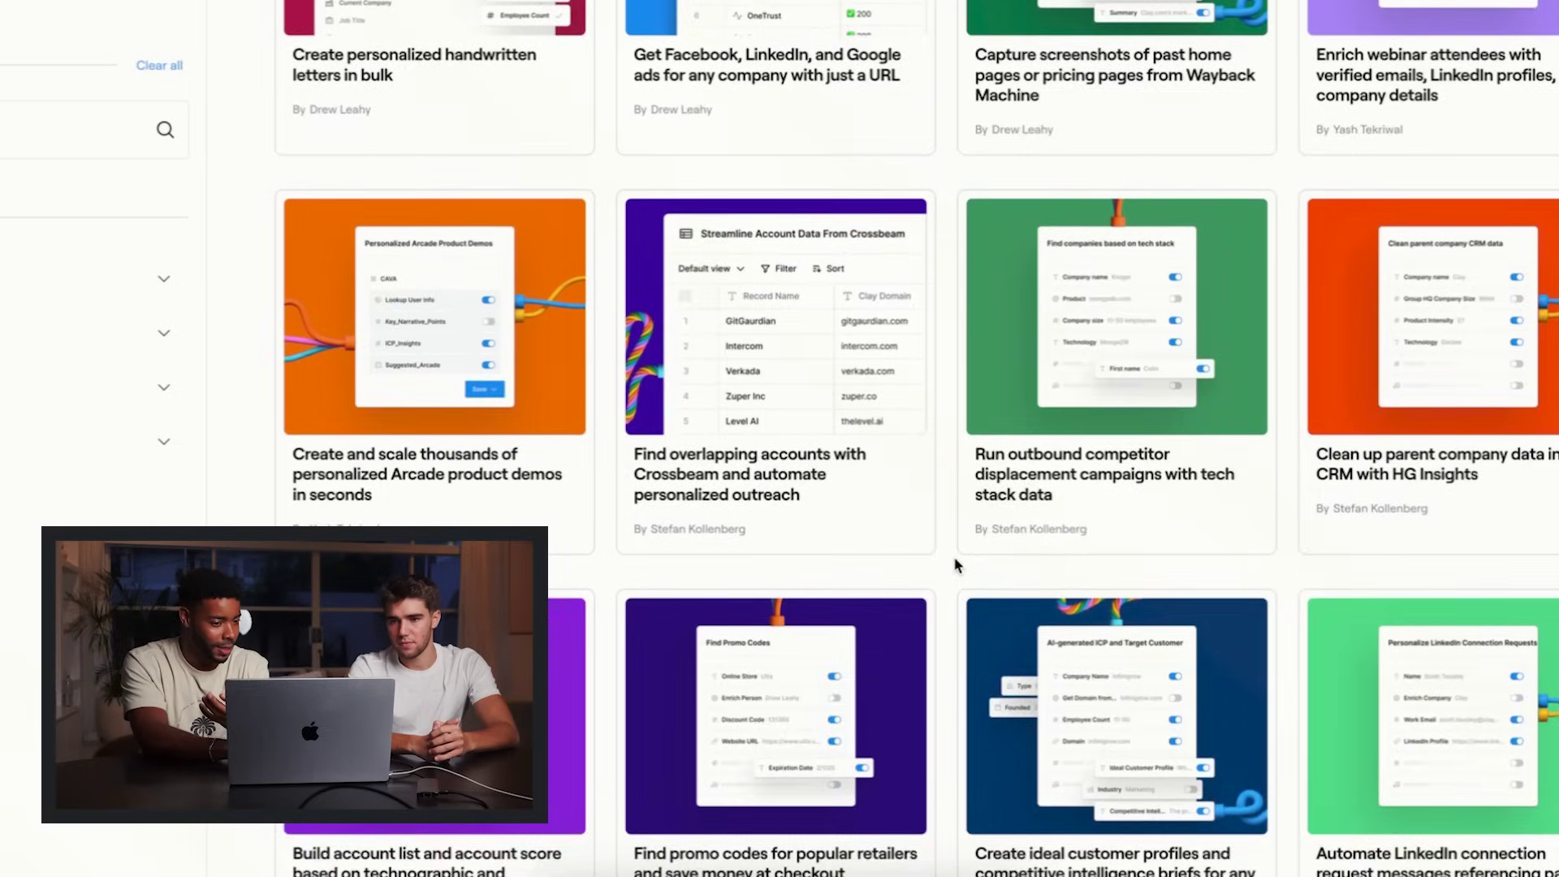
scroll(955, 565, down, 3)
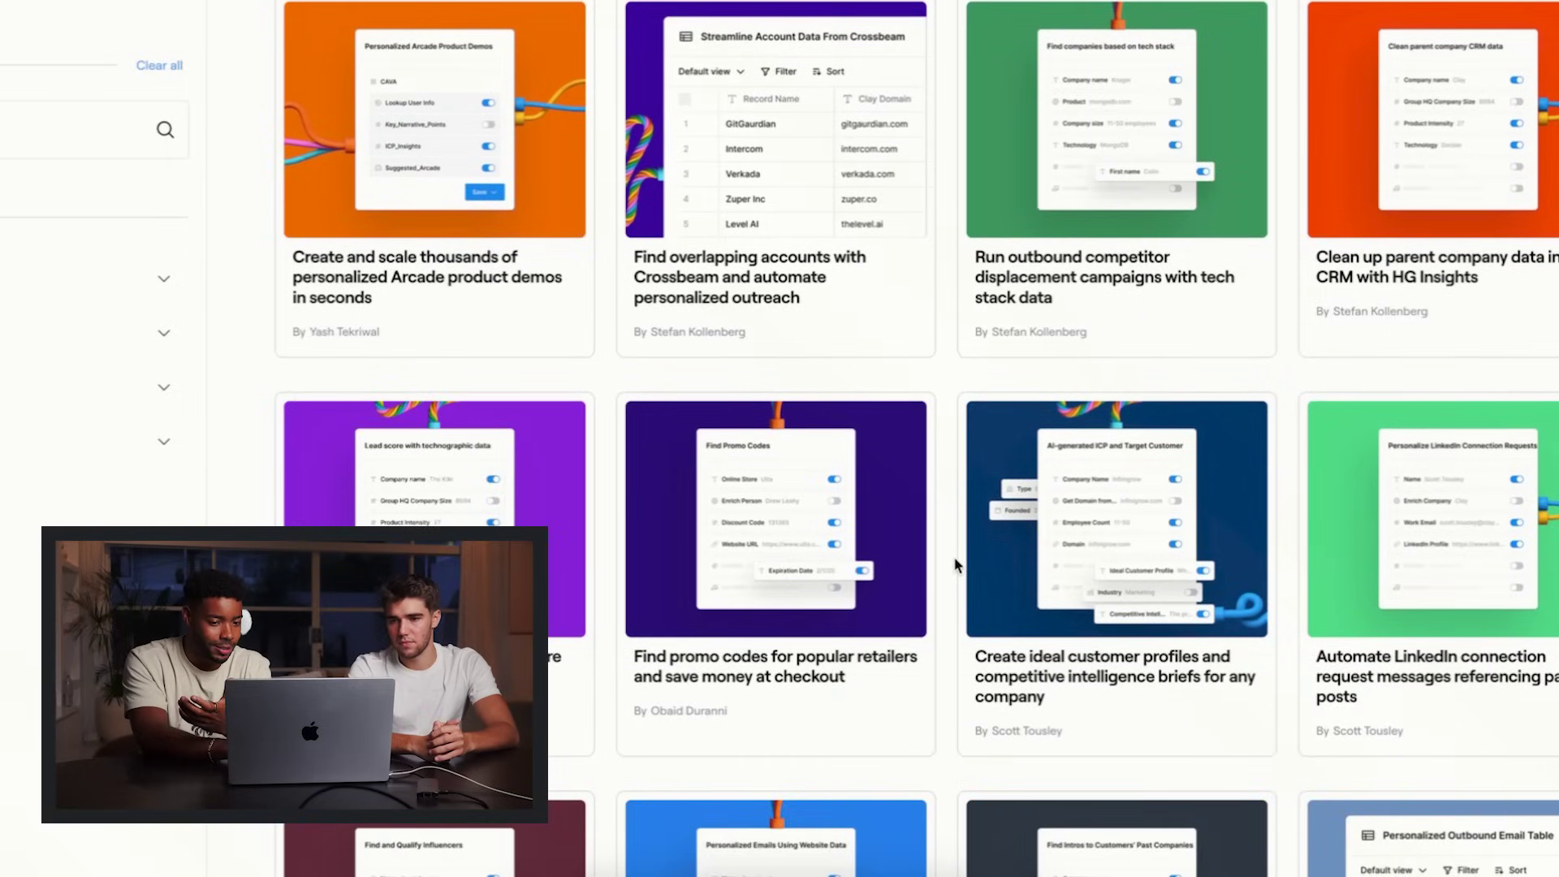
scroll(955, 564, down, 15)
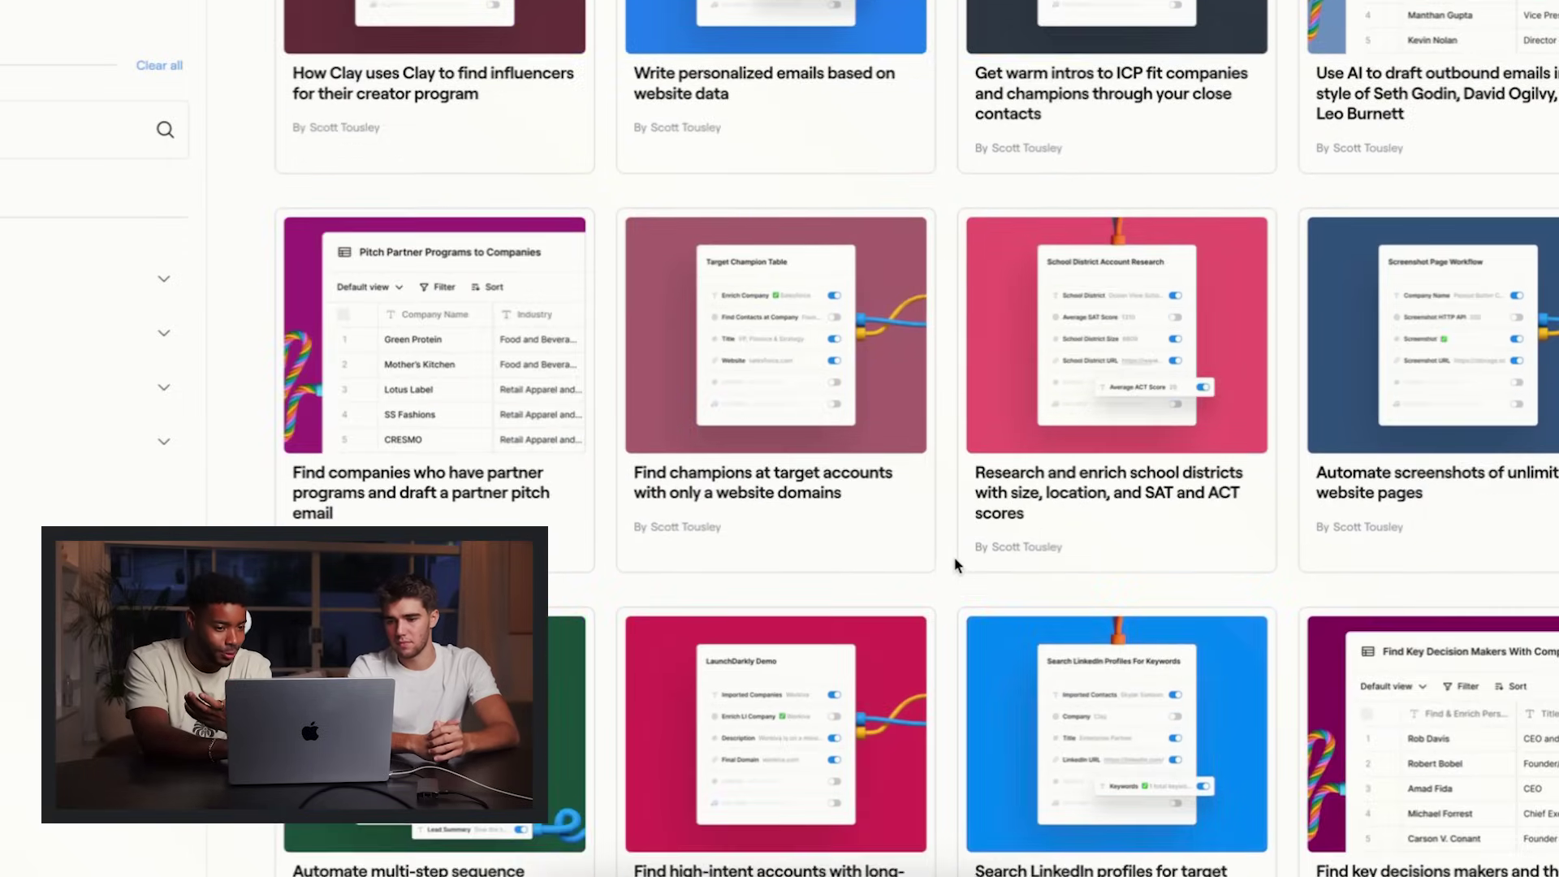
scroll(954, 564, down, 8)
scroll(955, 565, down, 5)
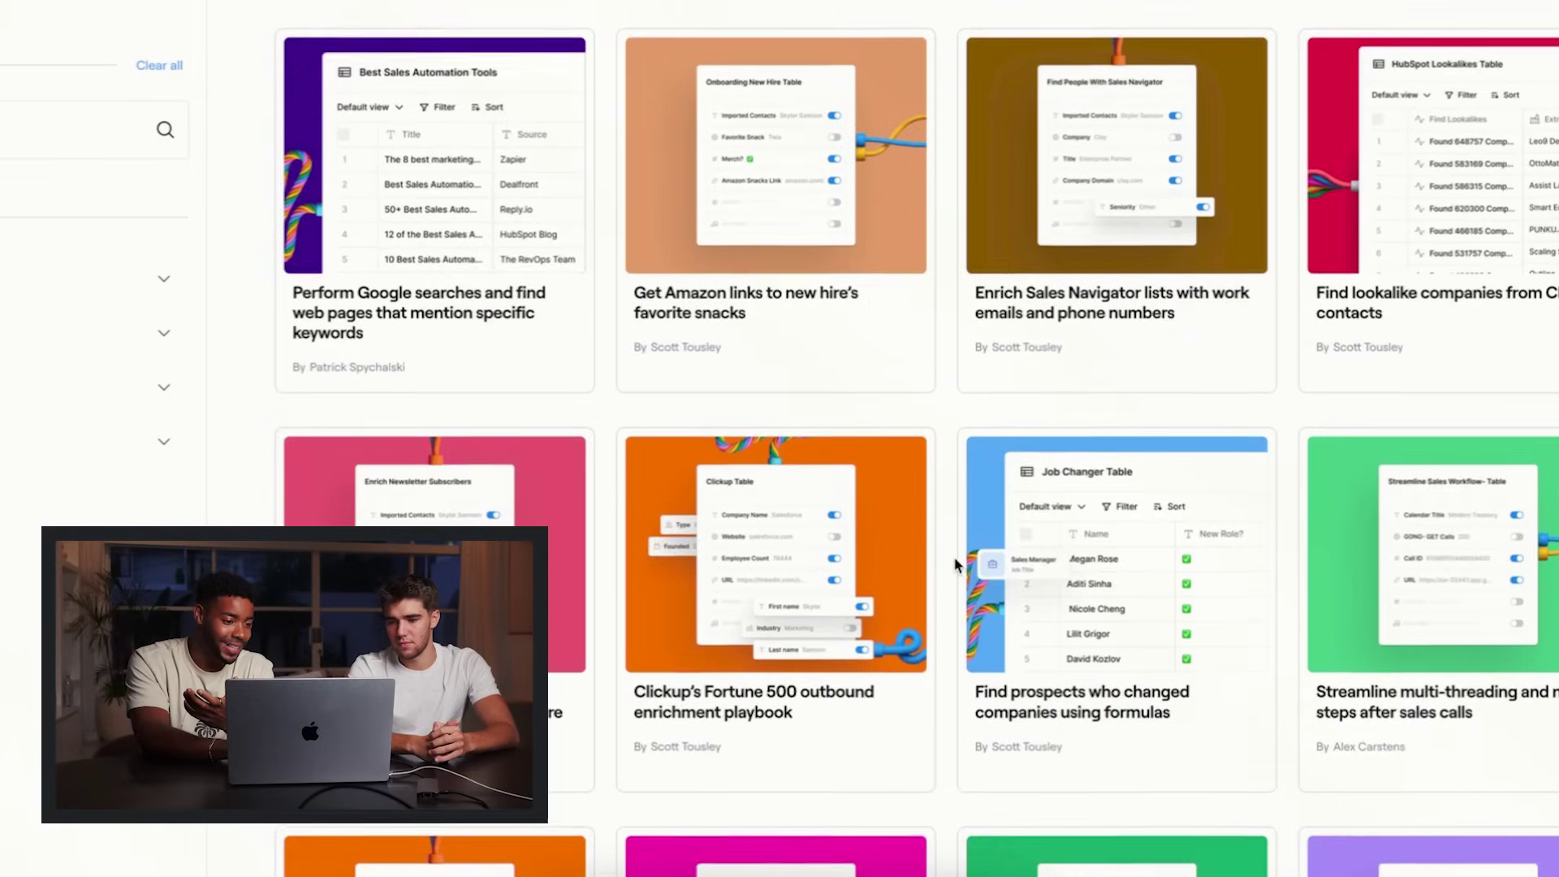
scroll(955, 564, down, 1)
scroll(955, 565, down, 4)
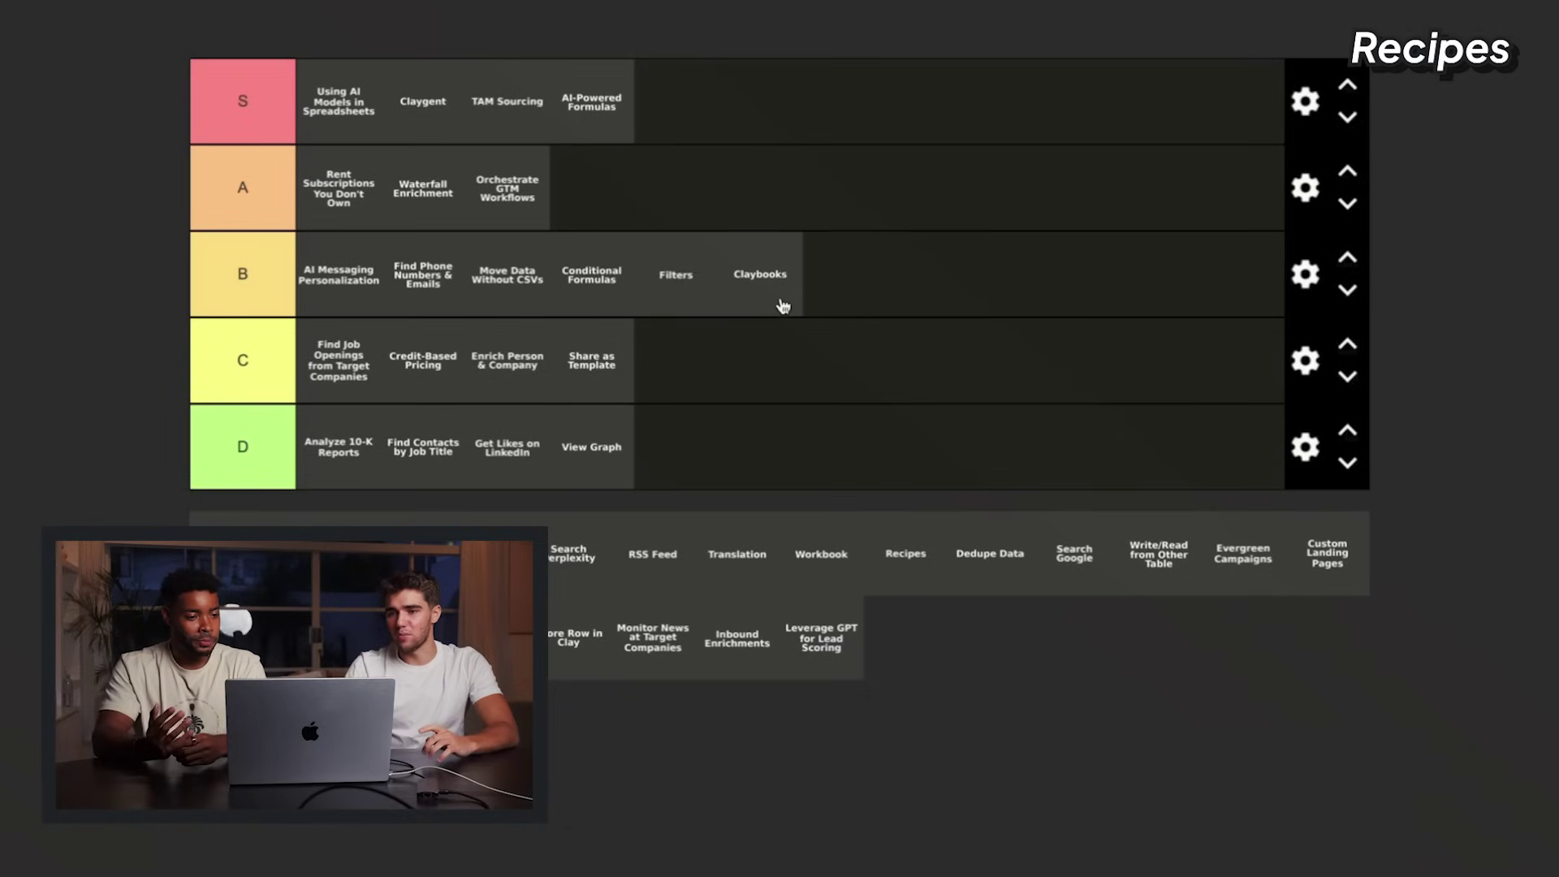
Move Claybooks from tier B down to tier D in the tier list
drag(782, 305, 752, 453)
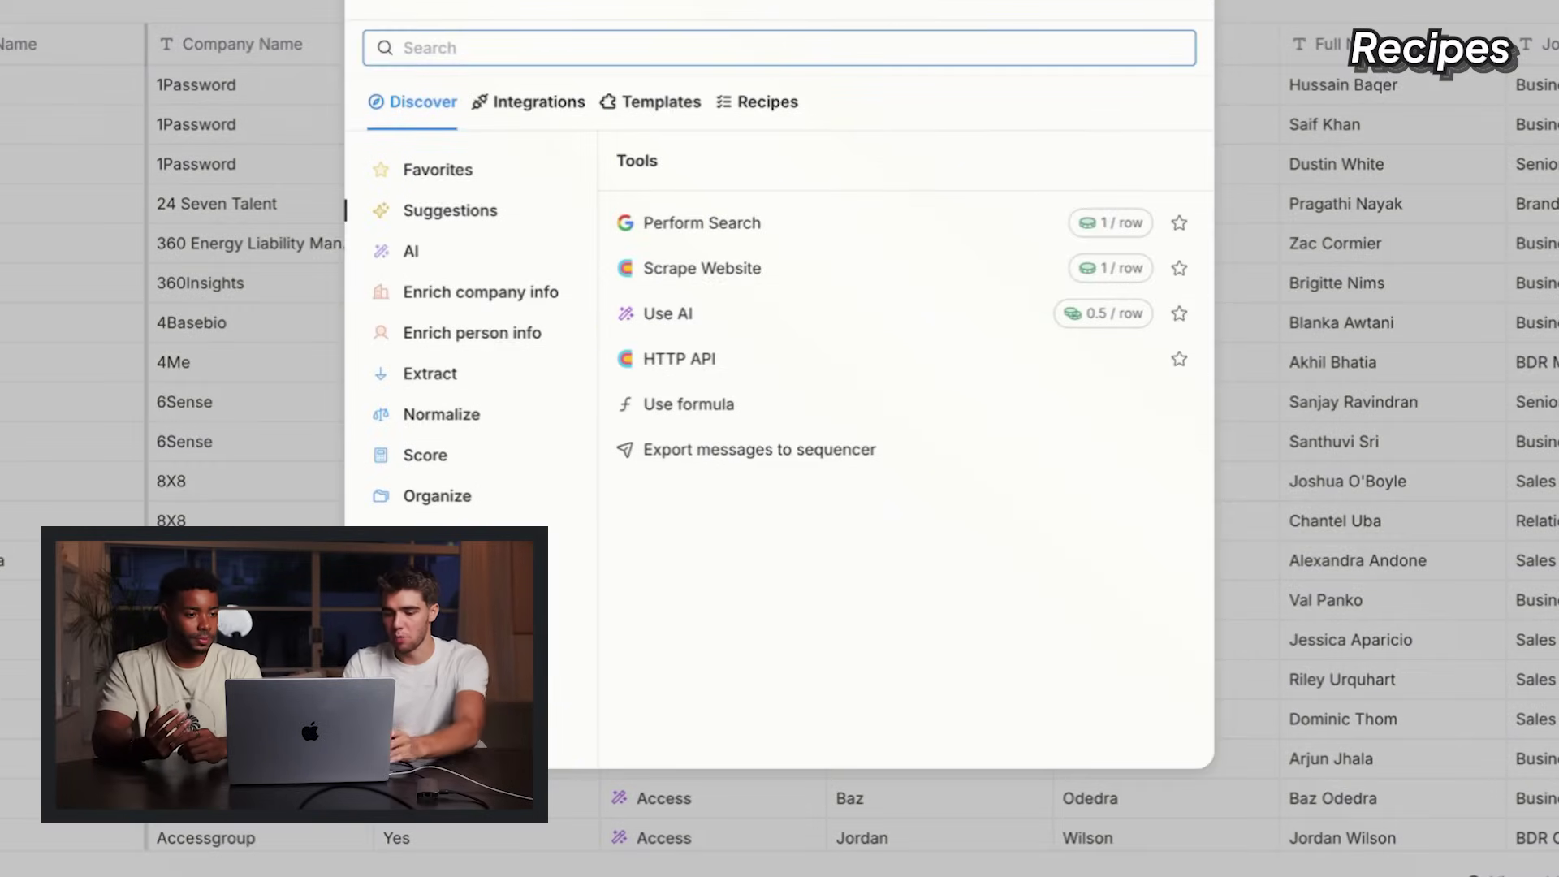
Search the enrichment library for "10k" and clear the search
text(10k)
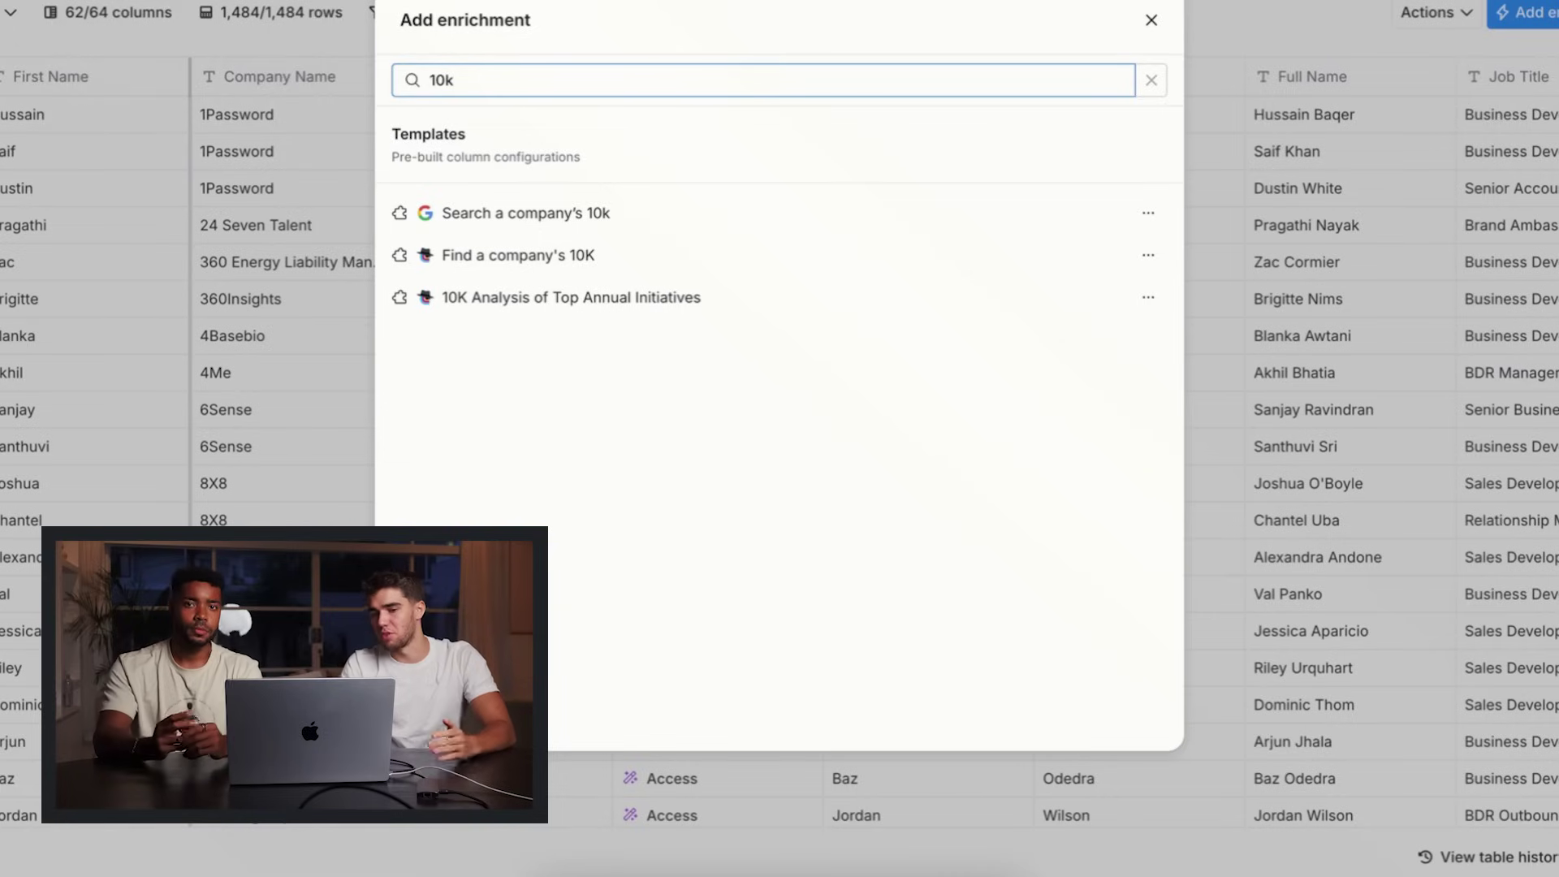
mouse_move(401, 254)
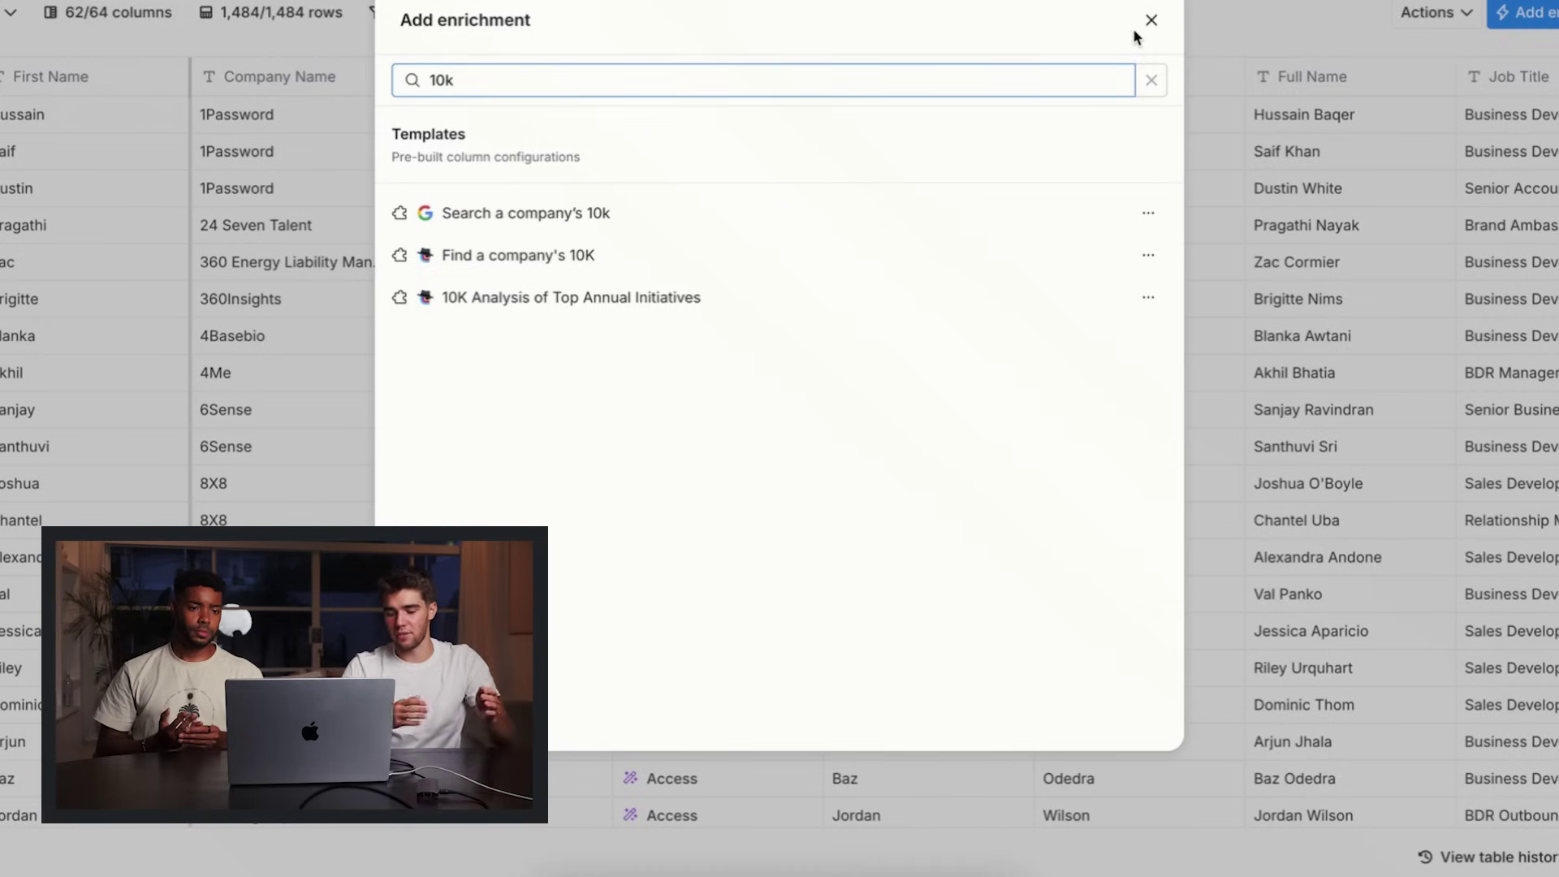
click(1151, 79)
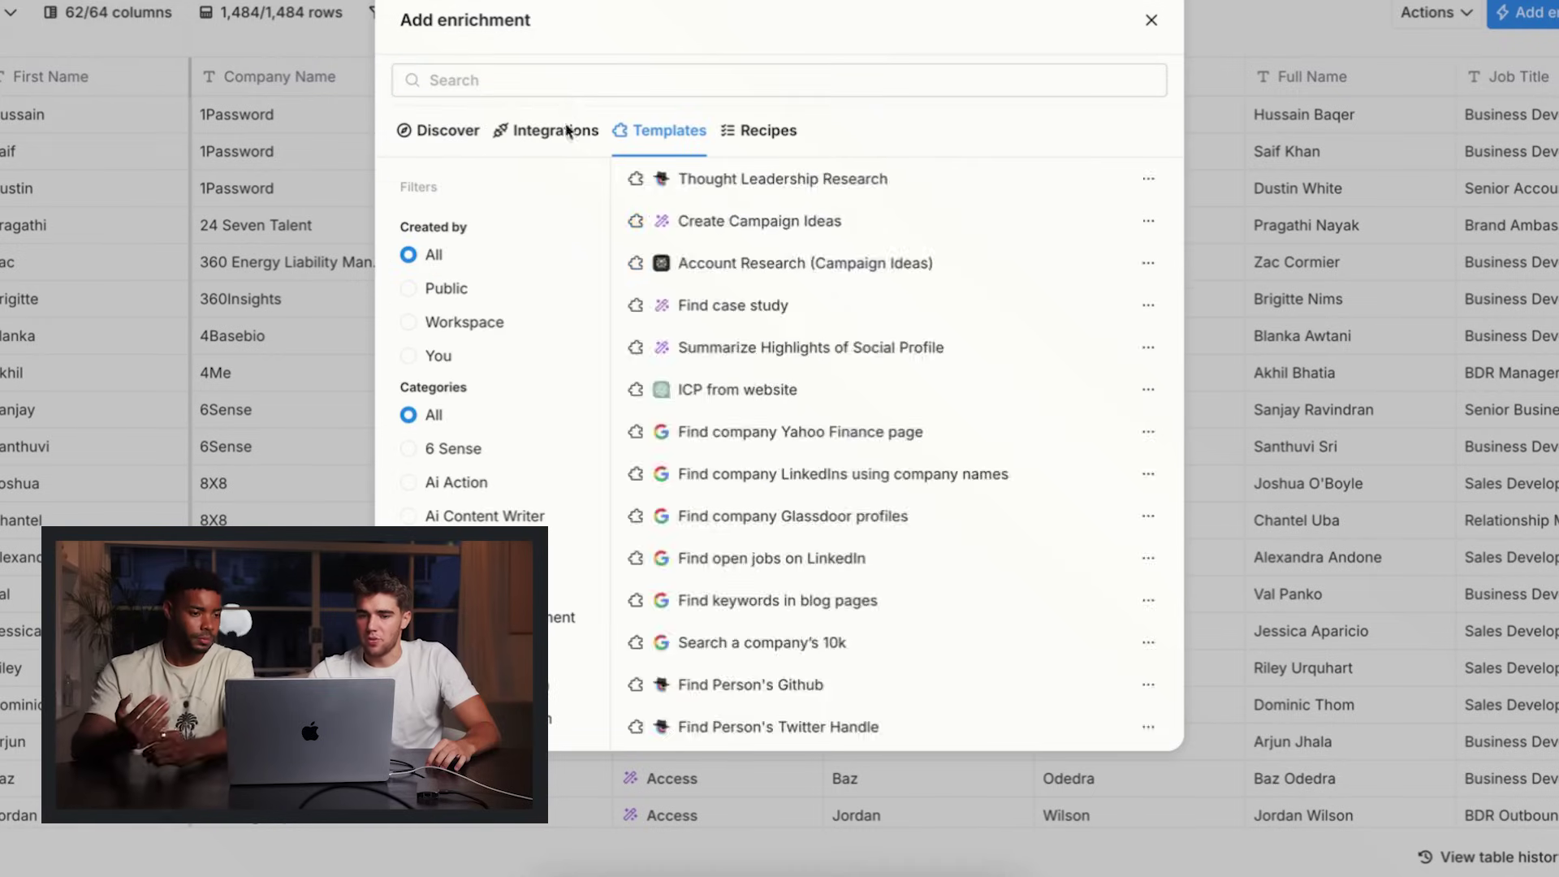
Look through the pre-built enrichment templates and preview the details of Summarize Highlights of Social Profile and Import Contacts to Salesforge Workspace
mouse_move(750, 370)
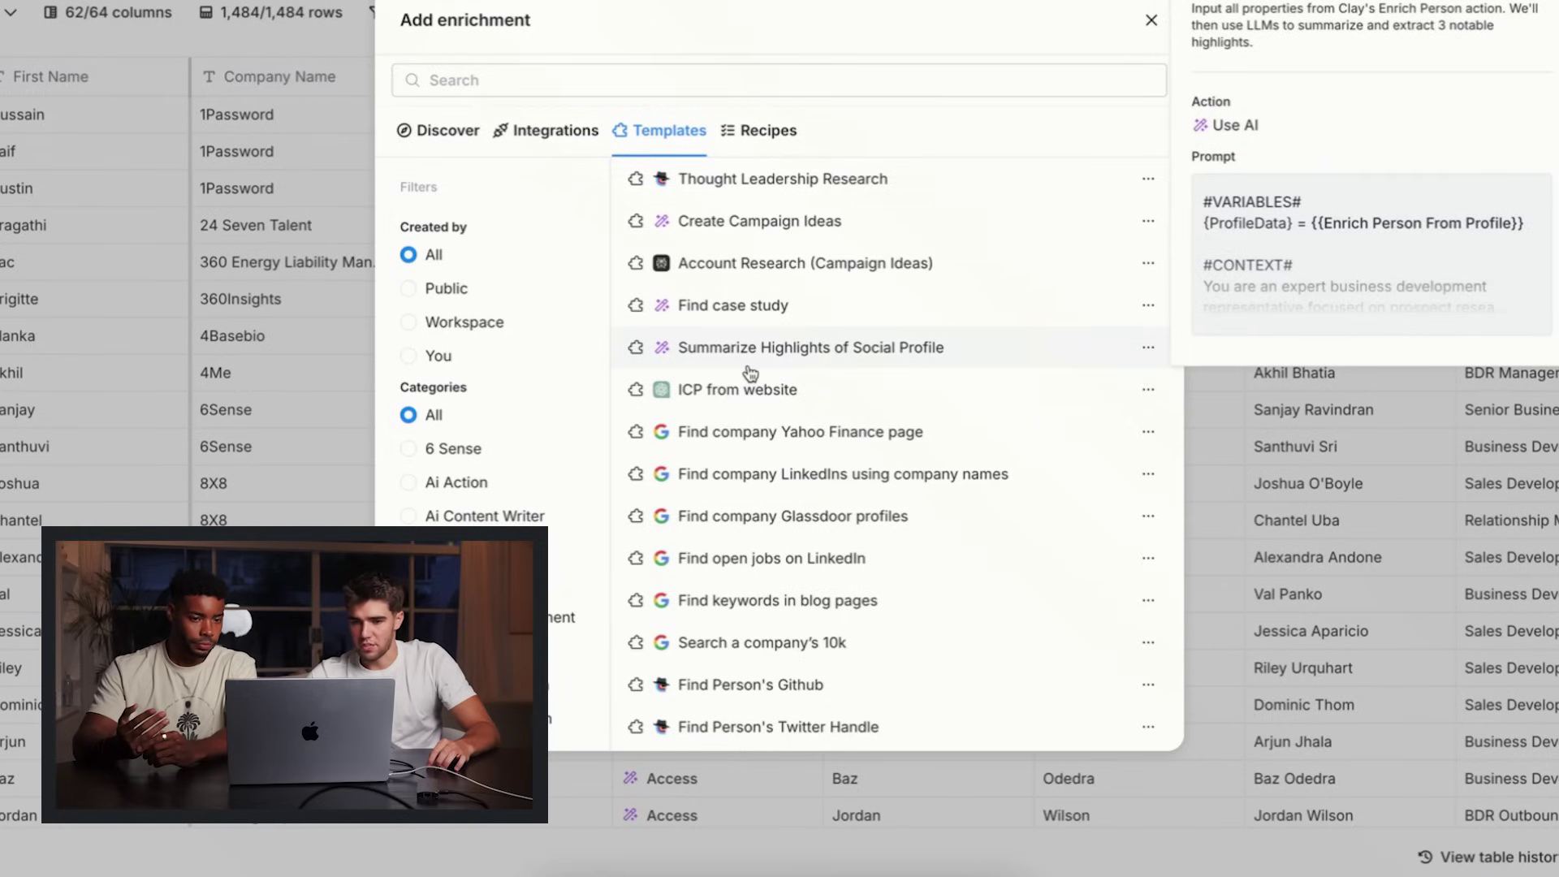
scroll(804, 418, down, 2)
scroll(810, 418, down, 15)
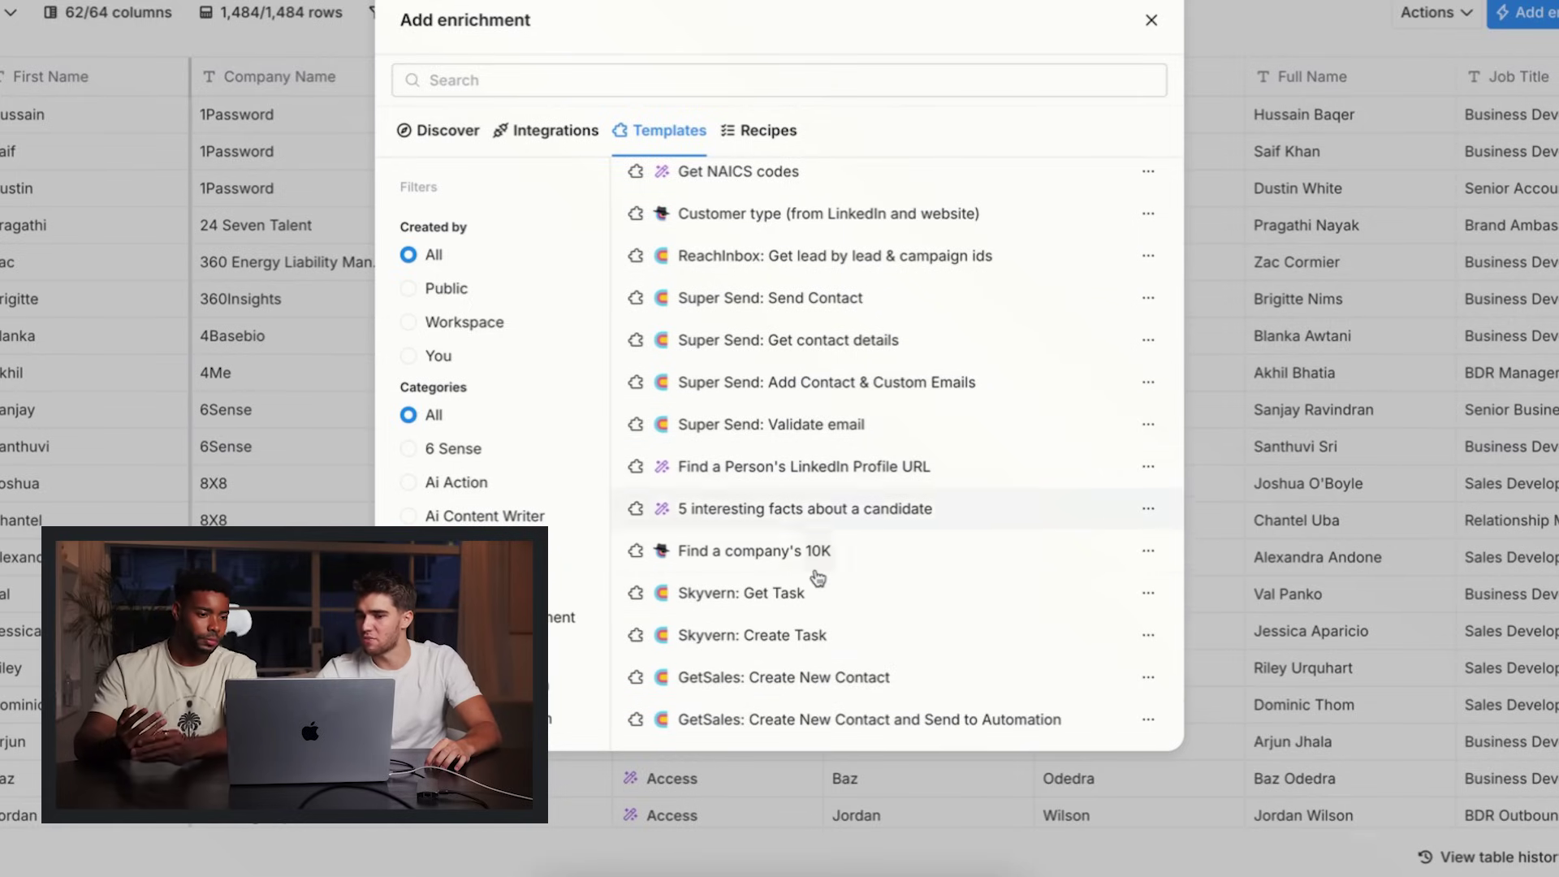
scroll(818, 578, down, 15)
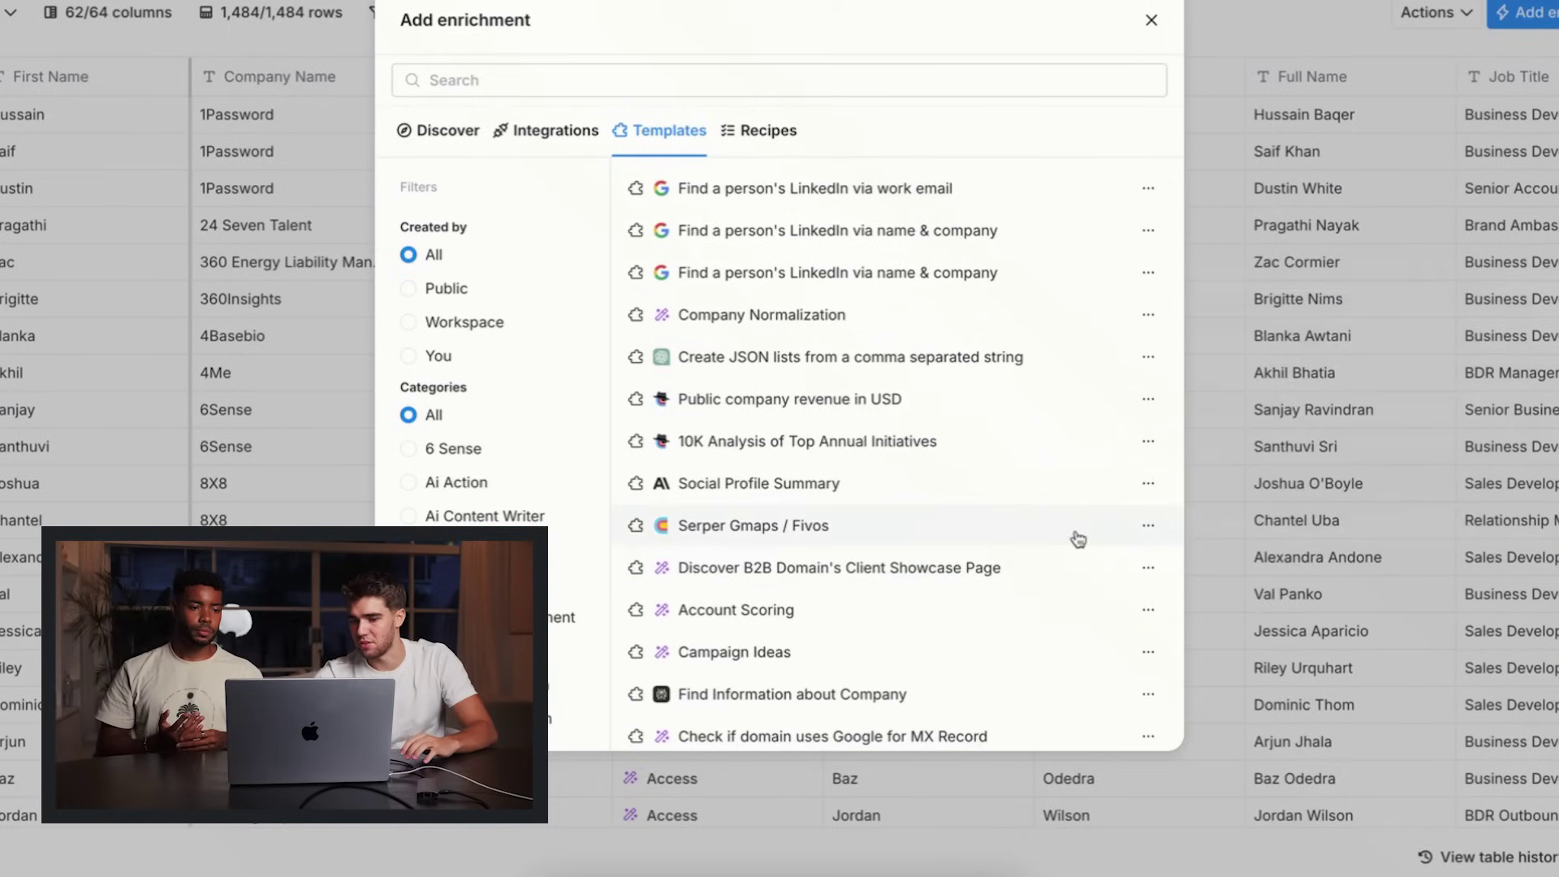
scroll(860, 625, down, 1)
scroll(860, 626, down, 10)
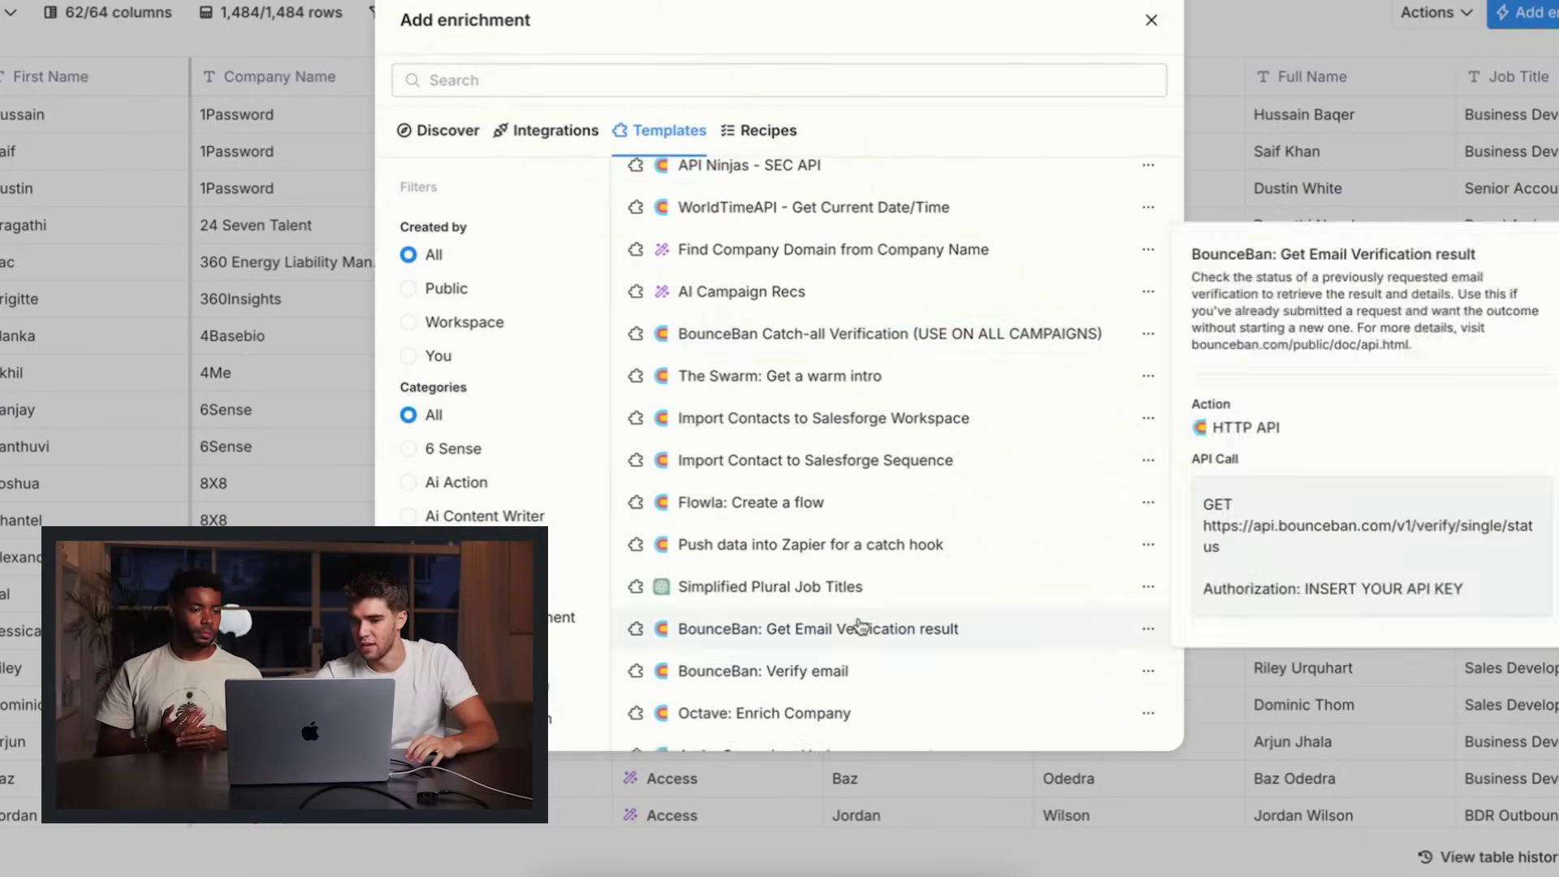
mouse_move(822, 458)
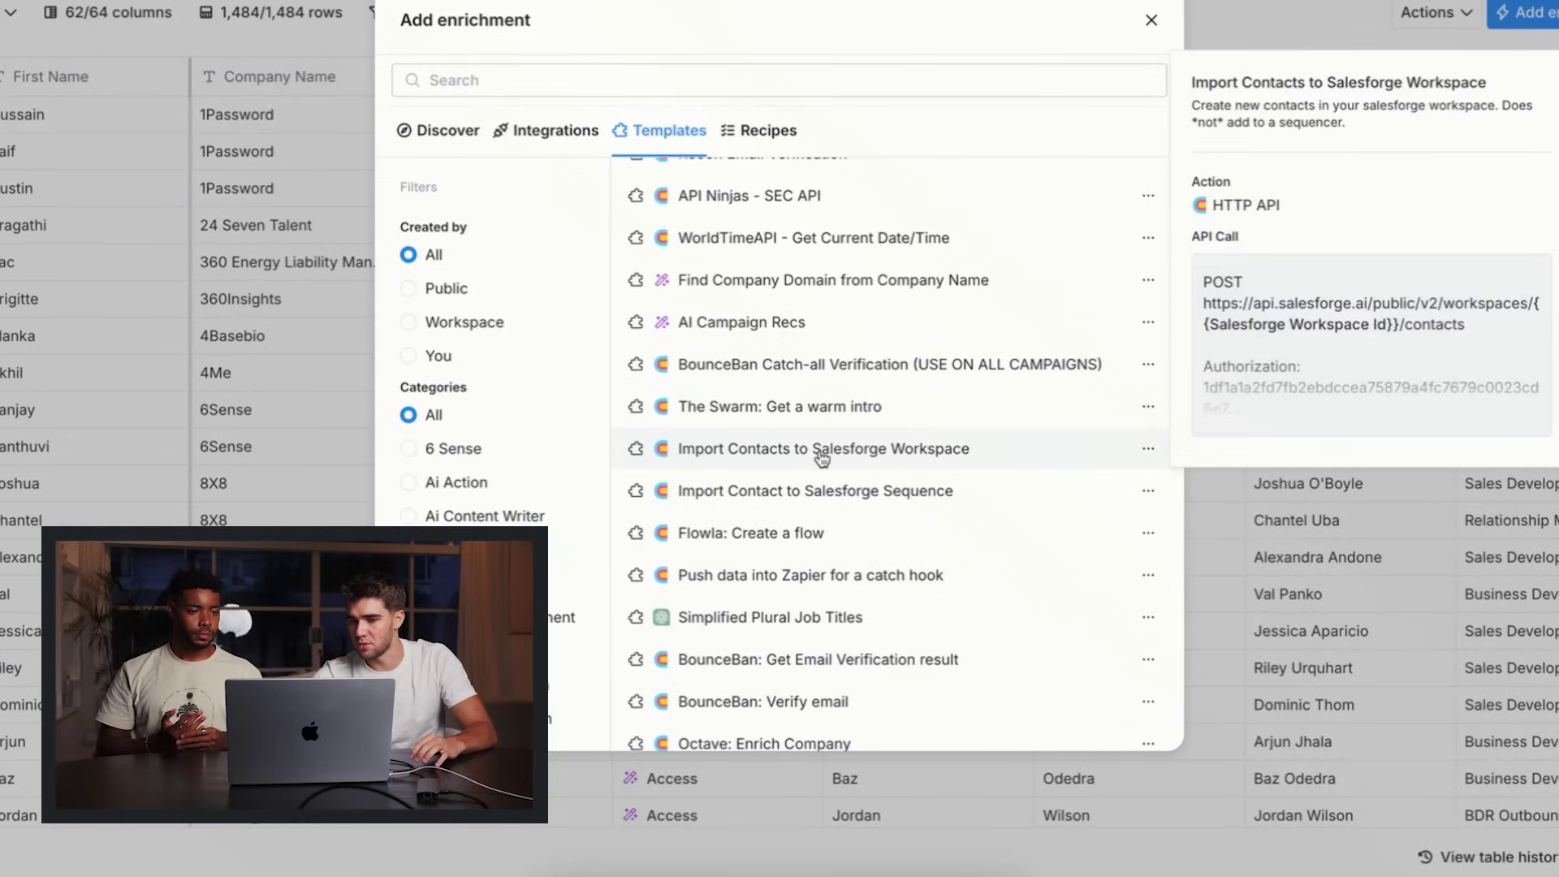
mouse_move(884, 341)
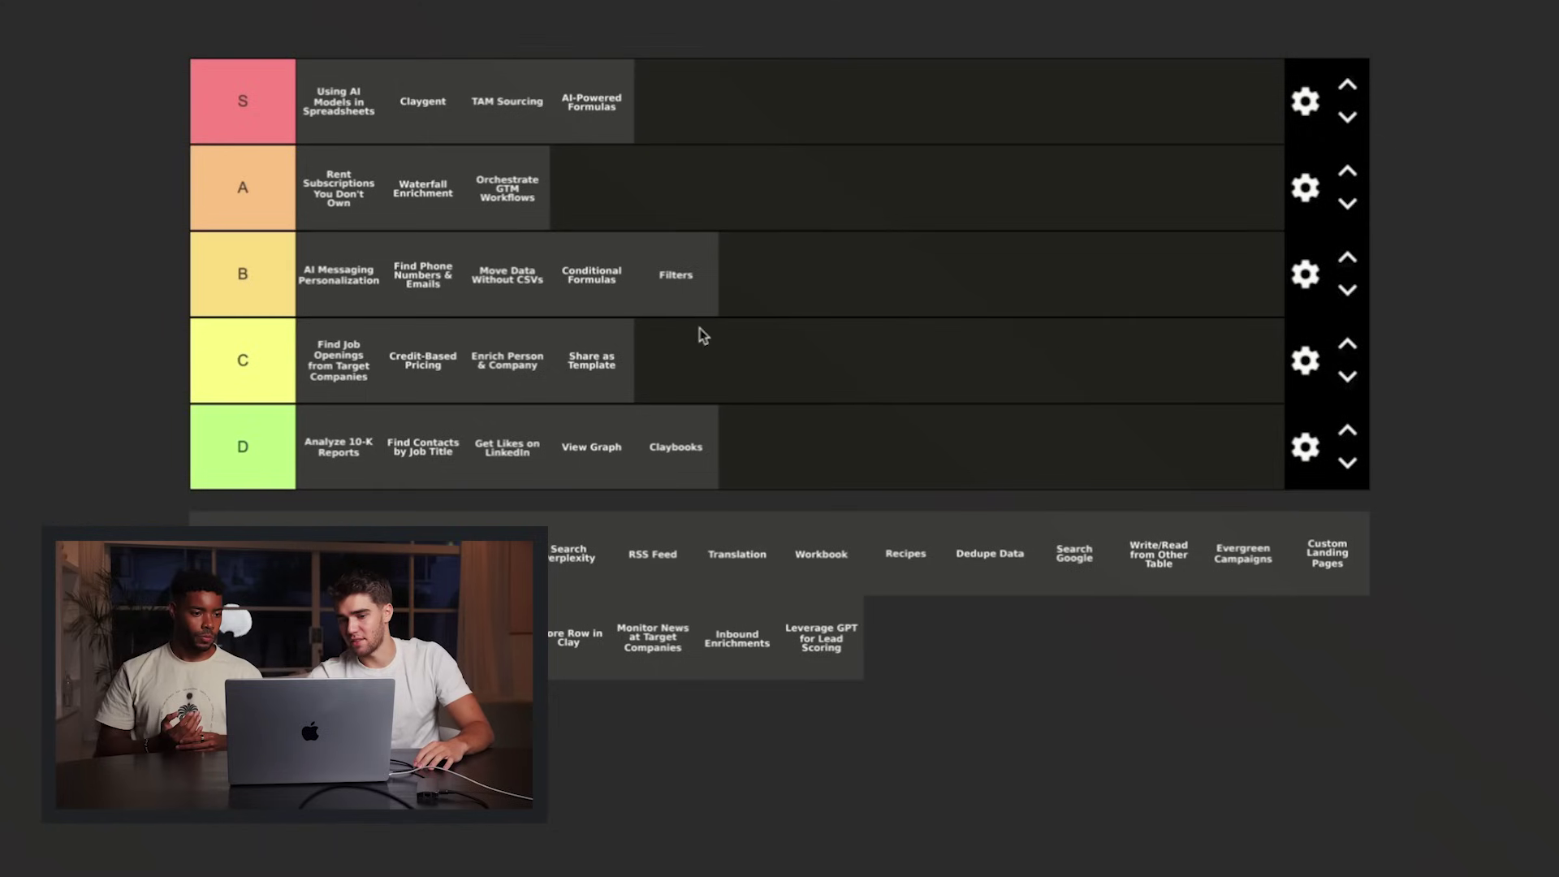
Place Recipes in tier B of the tier list
drag(881, 568, 811, 275)
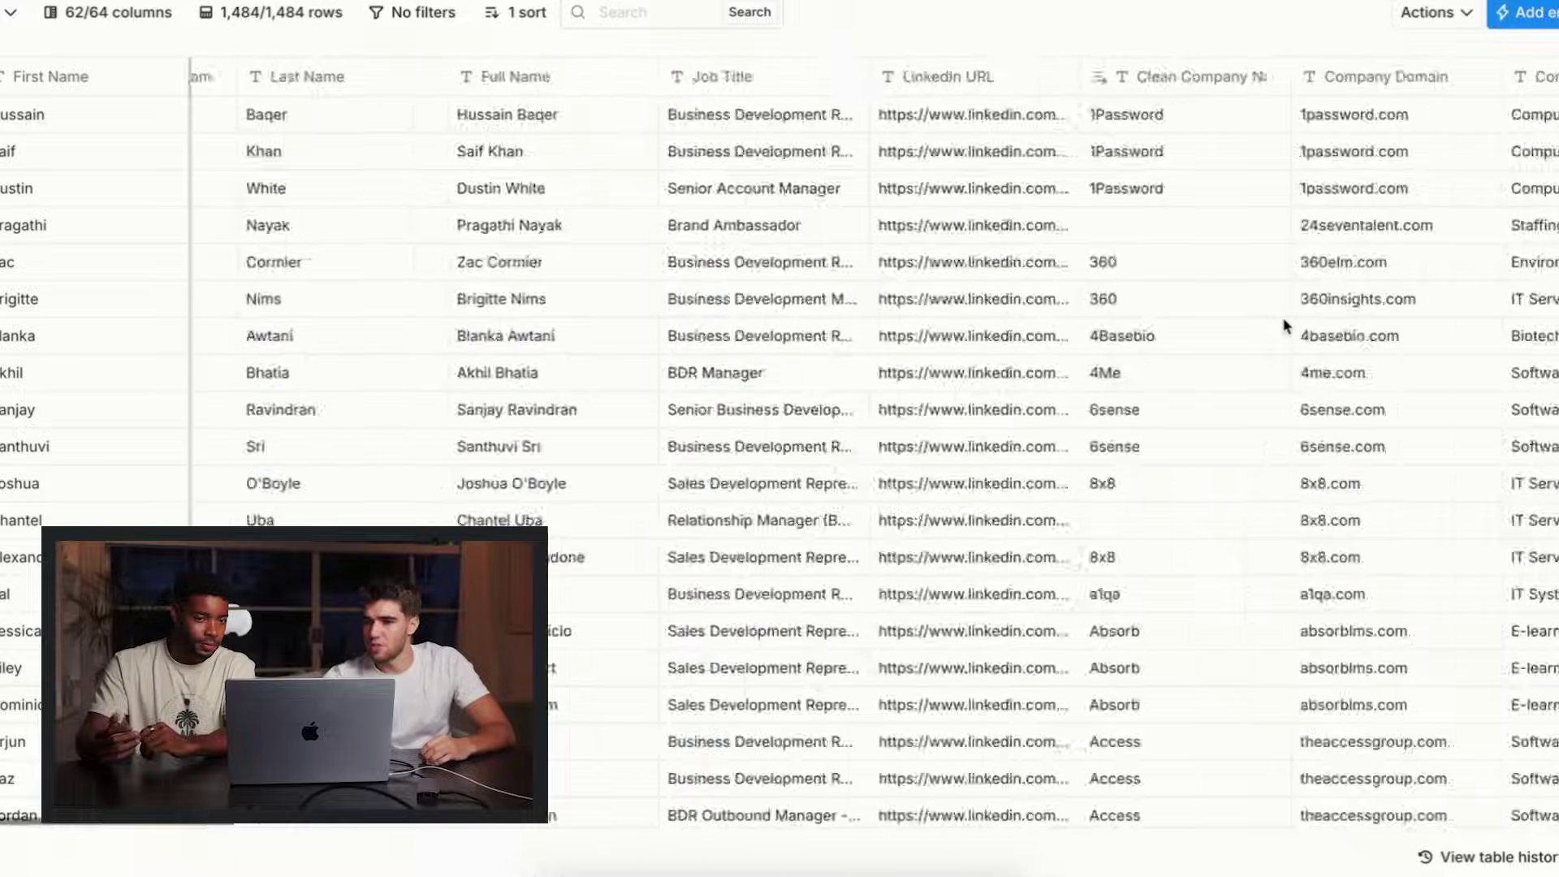
Open the BounceBan column's configuration, examine its HTTP API method, endpoint, query string and body settings, and close it
scroll(1283, 325, right, 15)
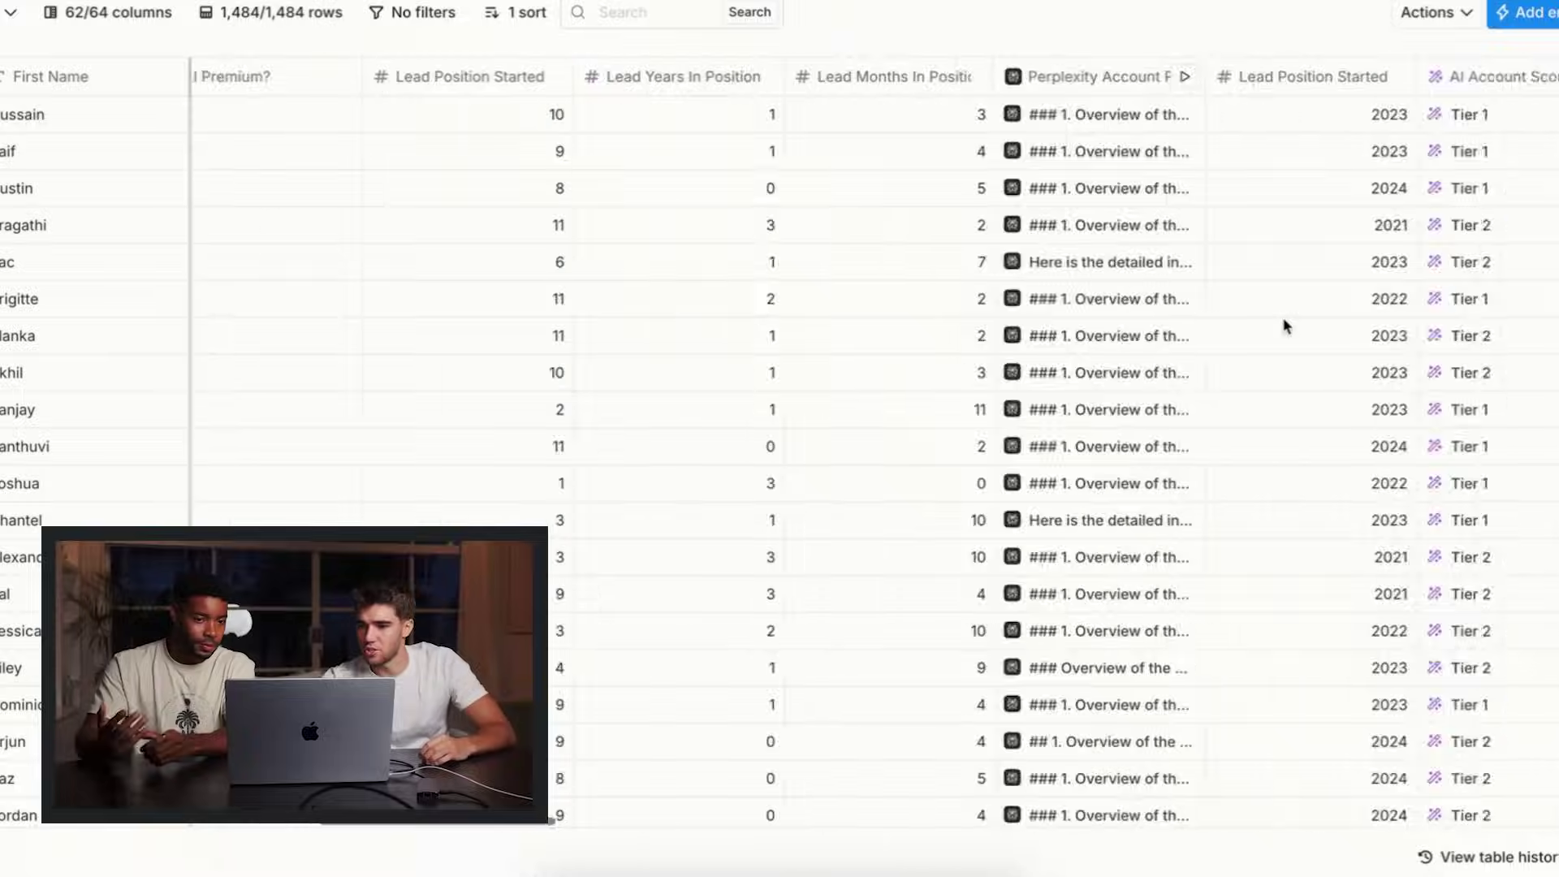
scroll(1285, 327, right, 10)
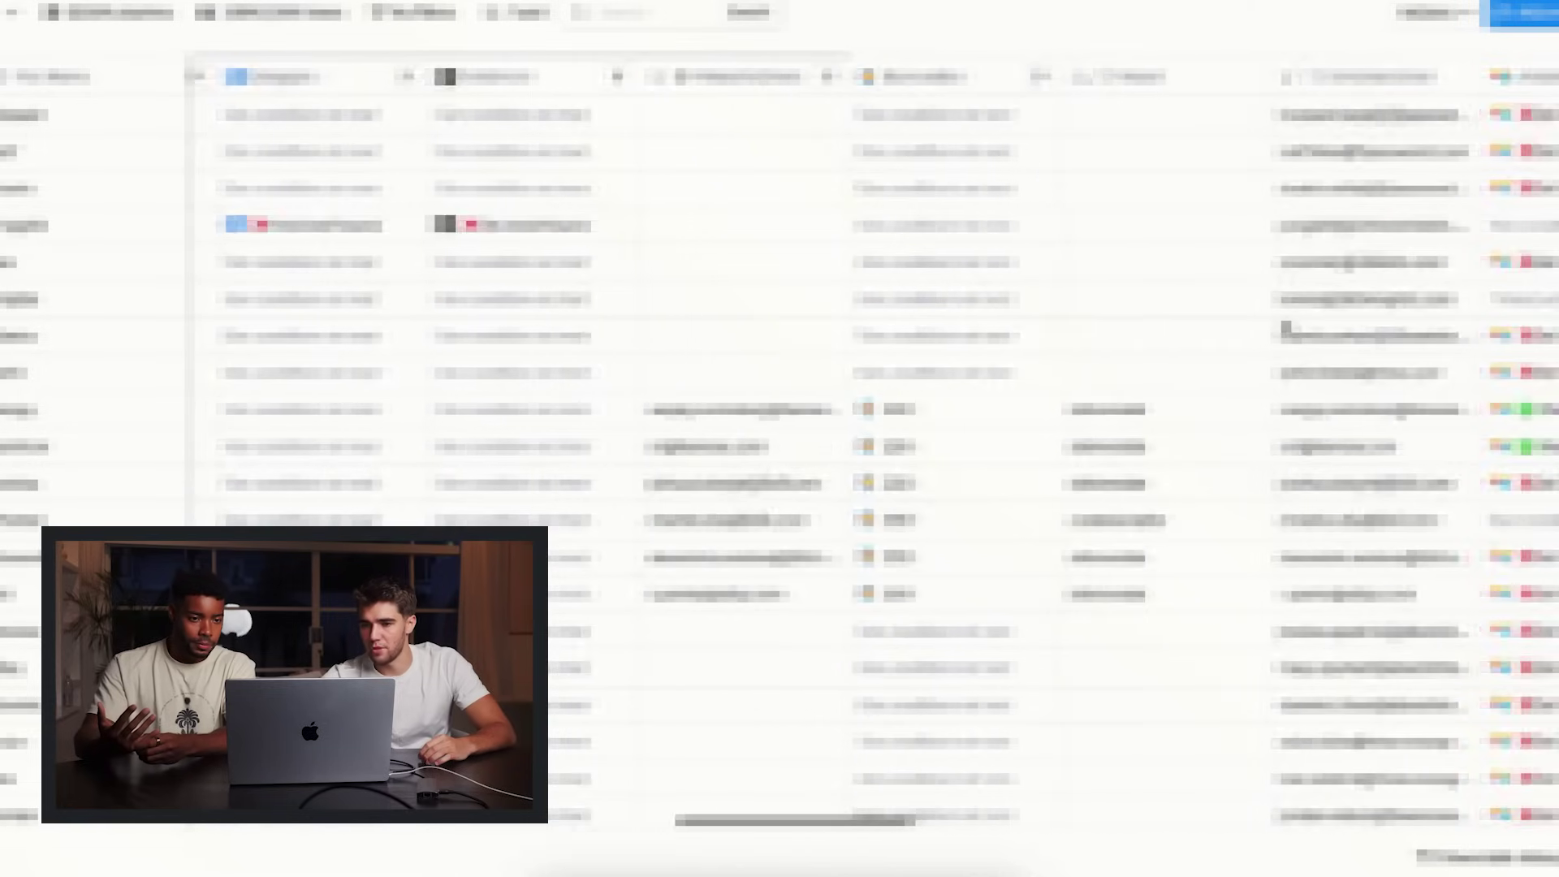
click(966, 89)
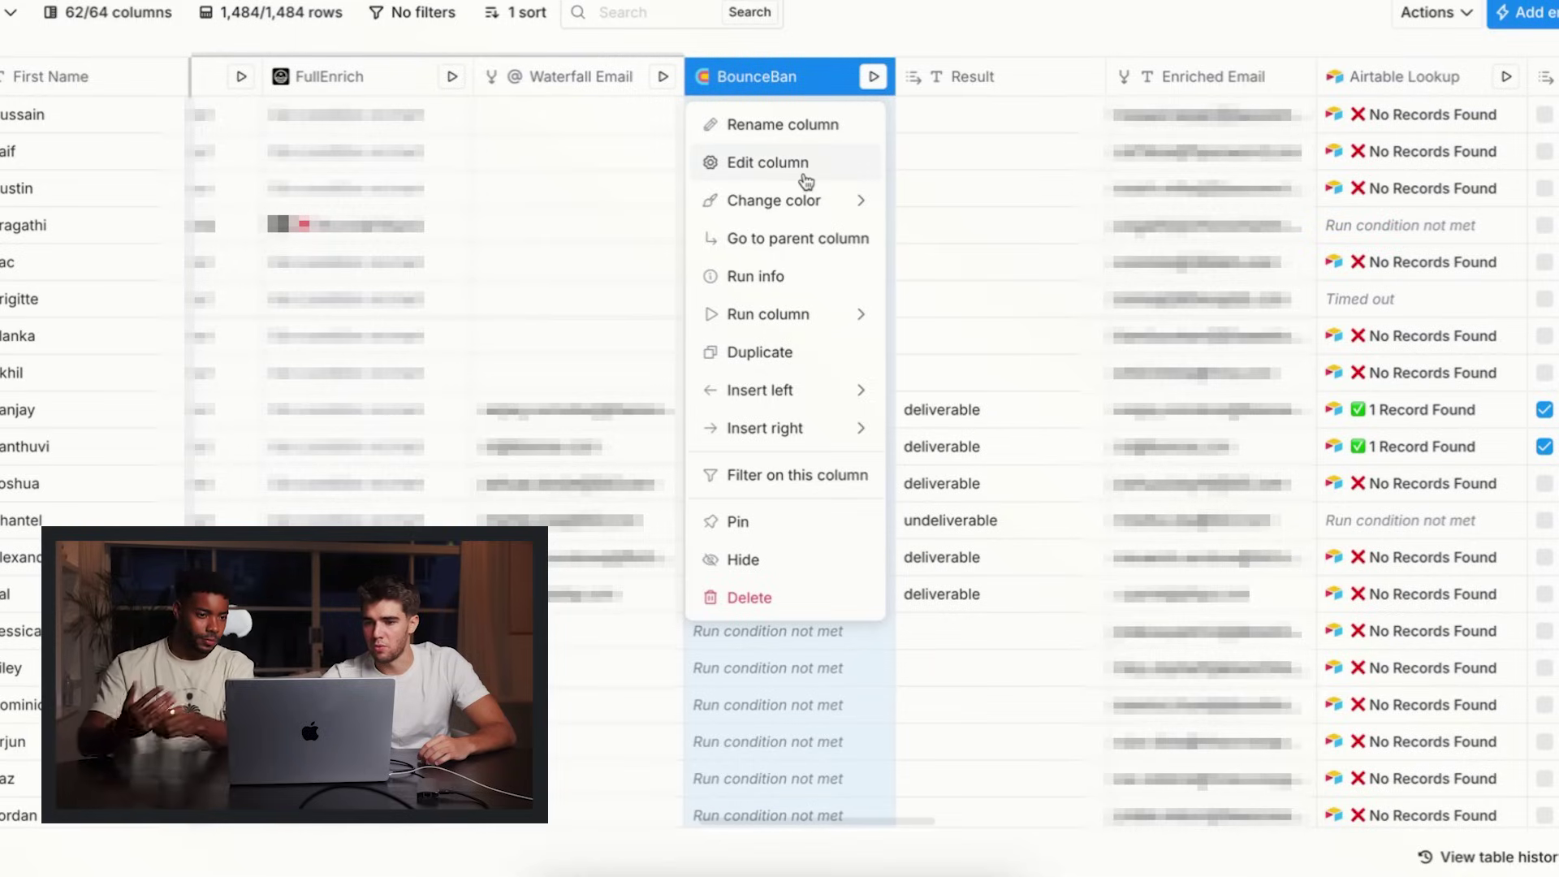
click(804, 164)
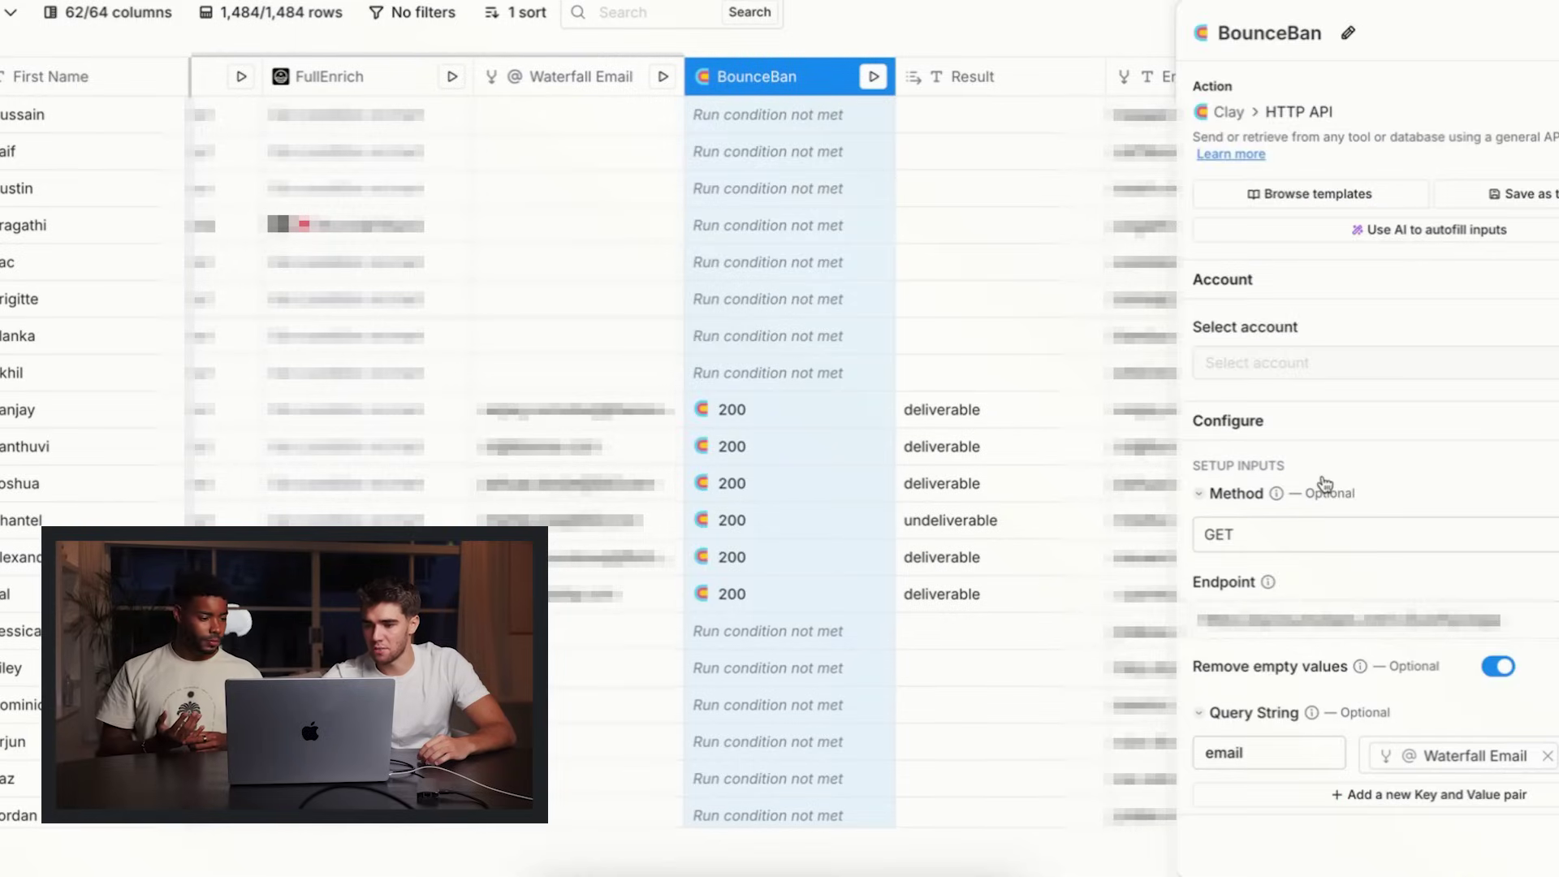
scroll(1319, 483, down, 3)
scroll(1306, 453, down, 1)
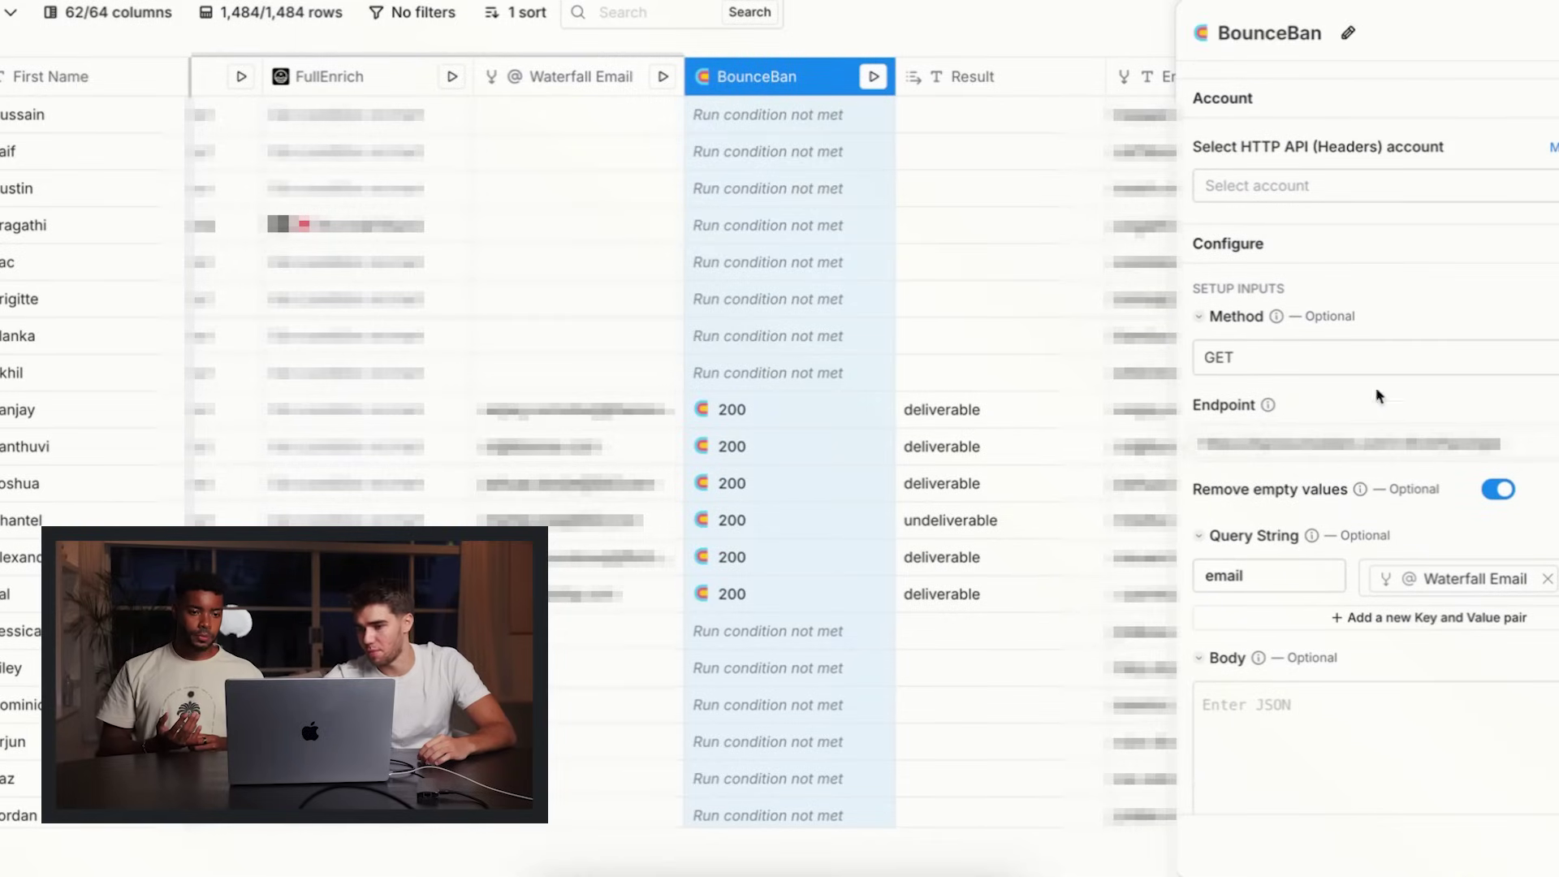
scroll(1380, 398, down, 1)
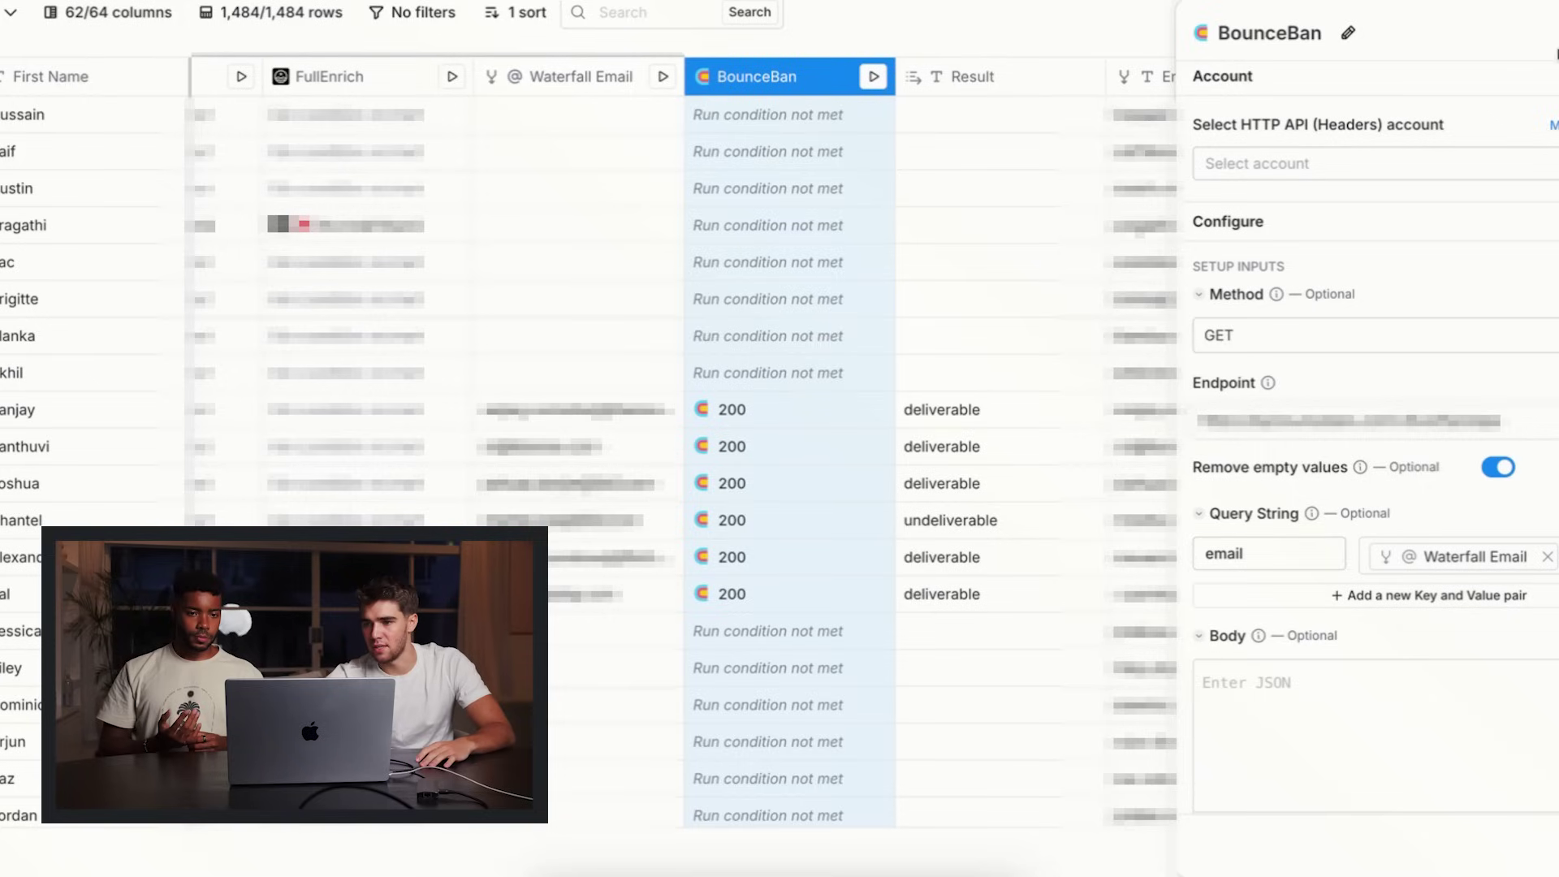
click(1557, 36)
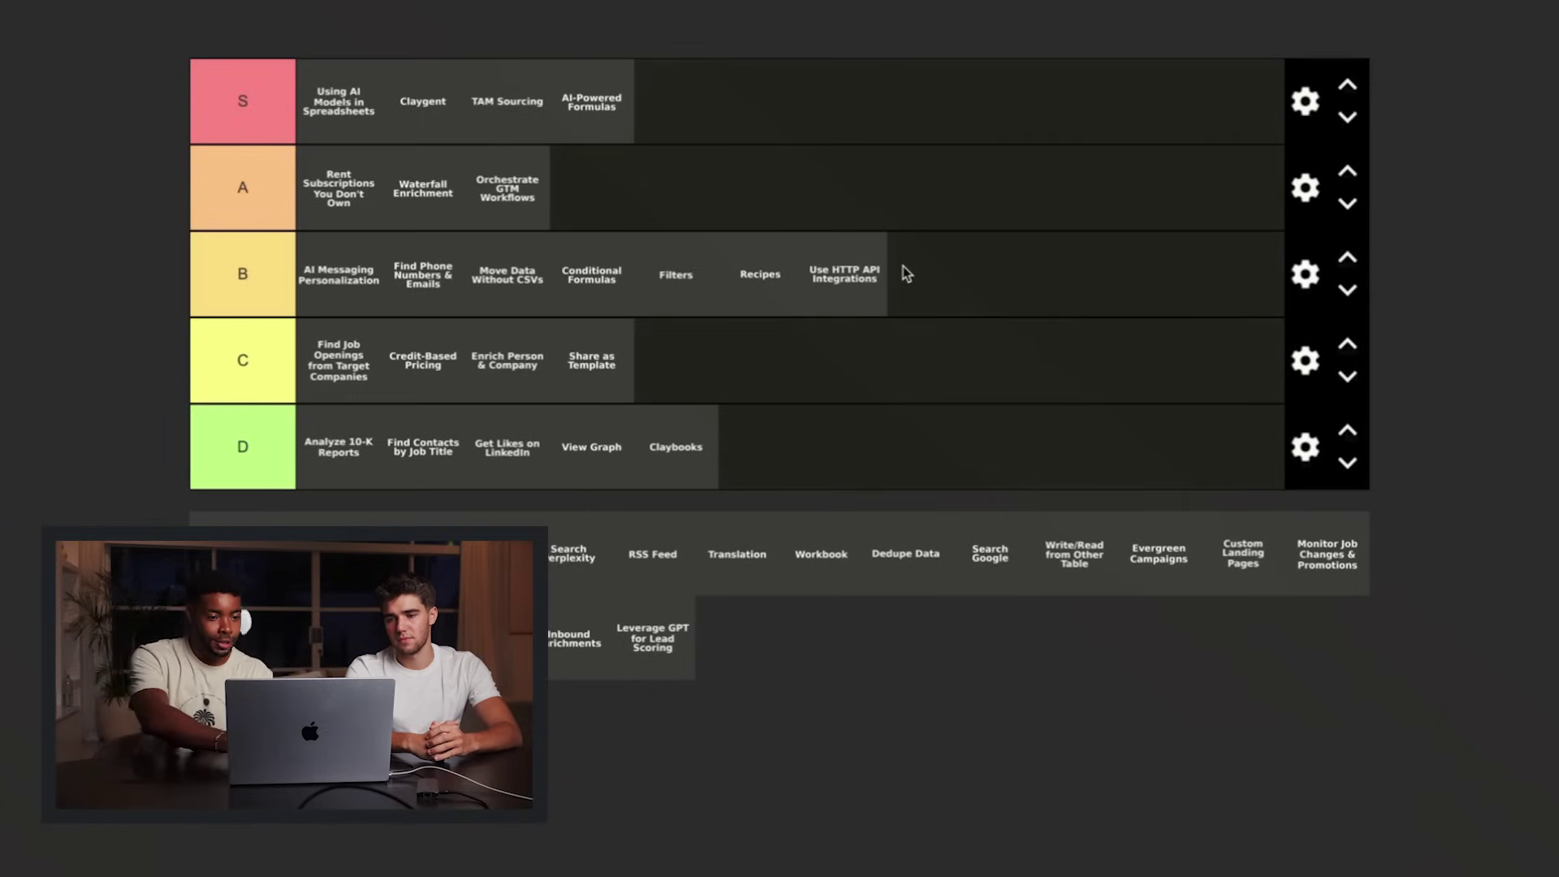
Move Use HTTP API Integrations from tier B up to tier A
drag(852, 276, 762, 169)
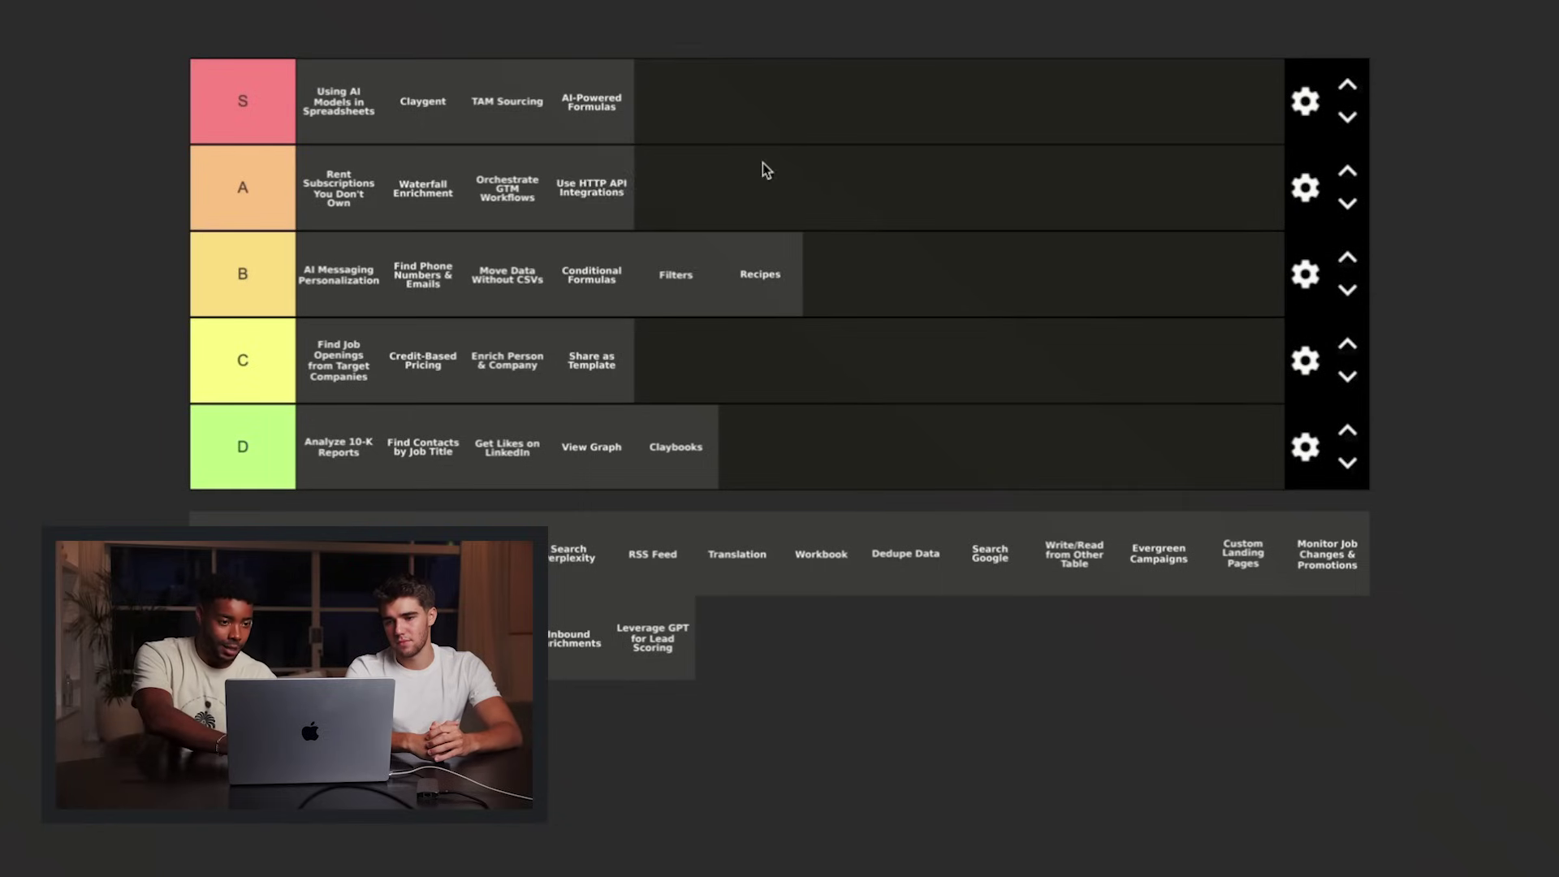
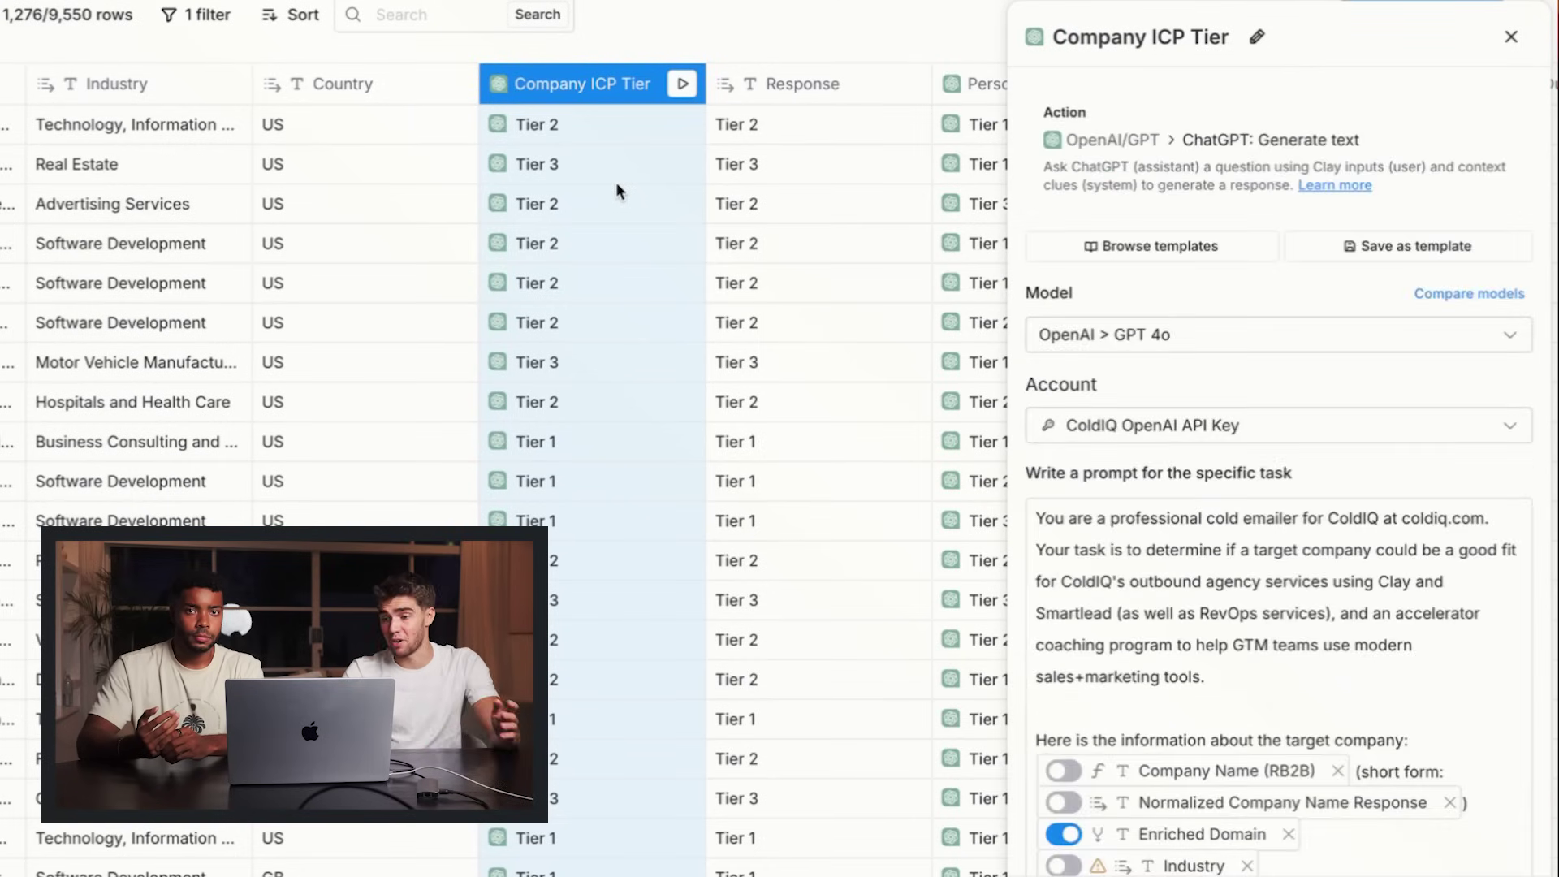
Review the company and person inputs in the Company ICP Tier column's ChatGPT prompt and close its settings
scroll(1080, 676, down, 4)
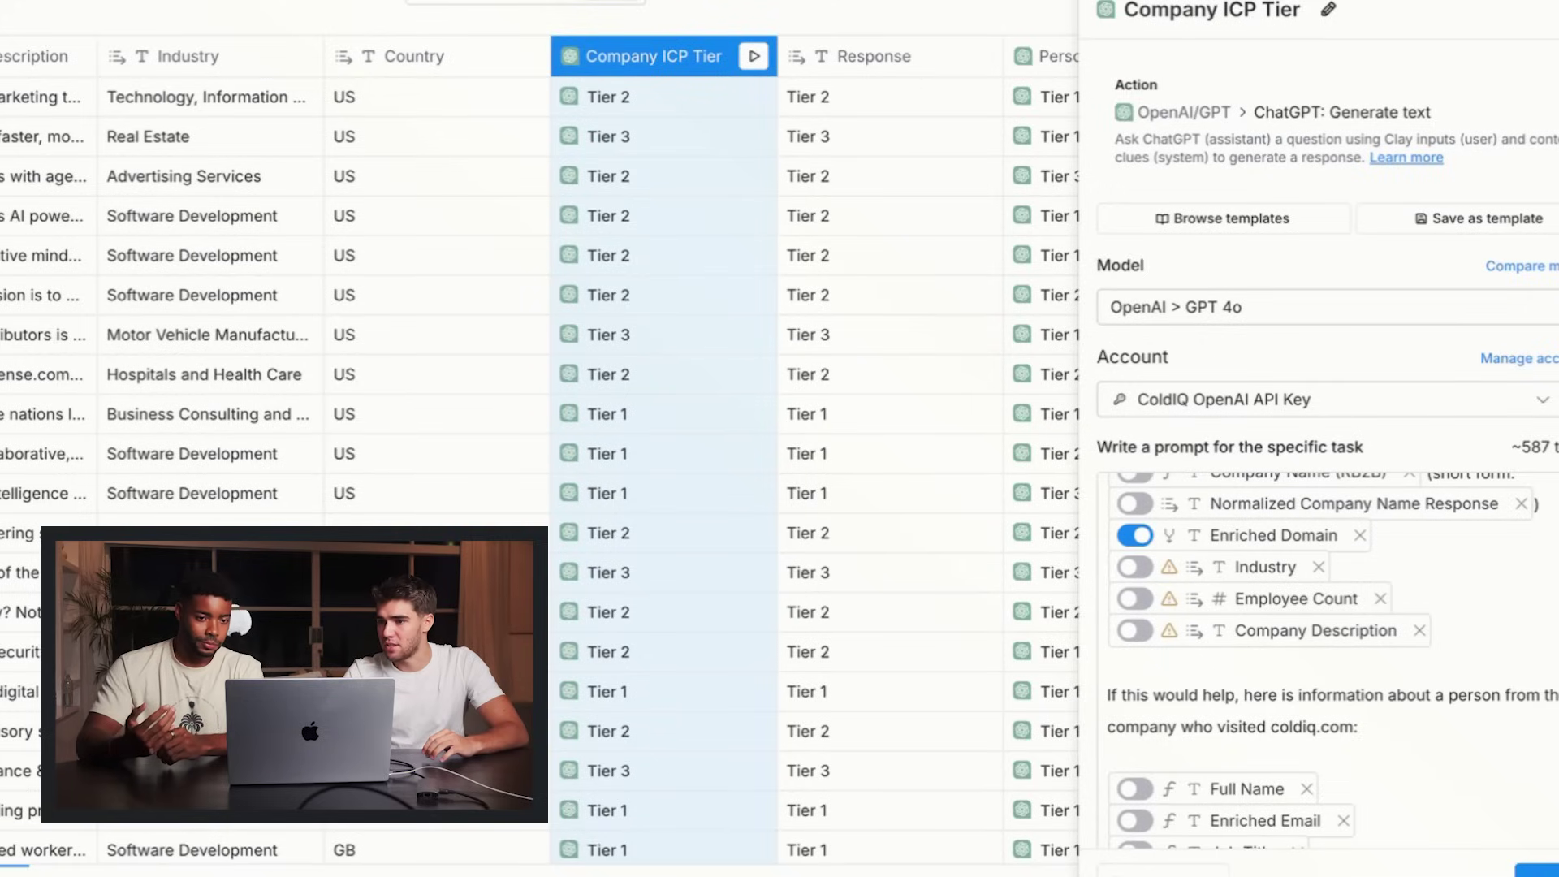
click(1551, 10)
Search the enrichments for "score" and open the Score Row in Clay integration
click(1486, 3)
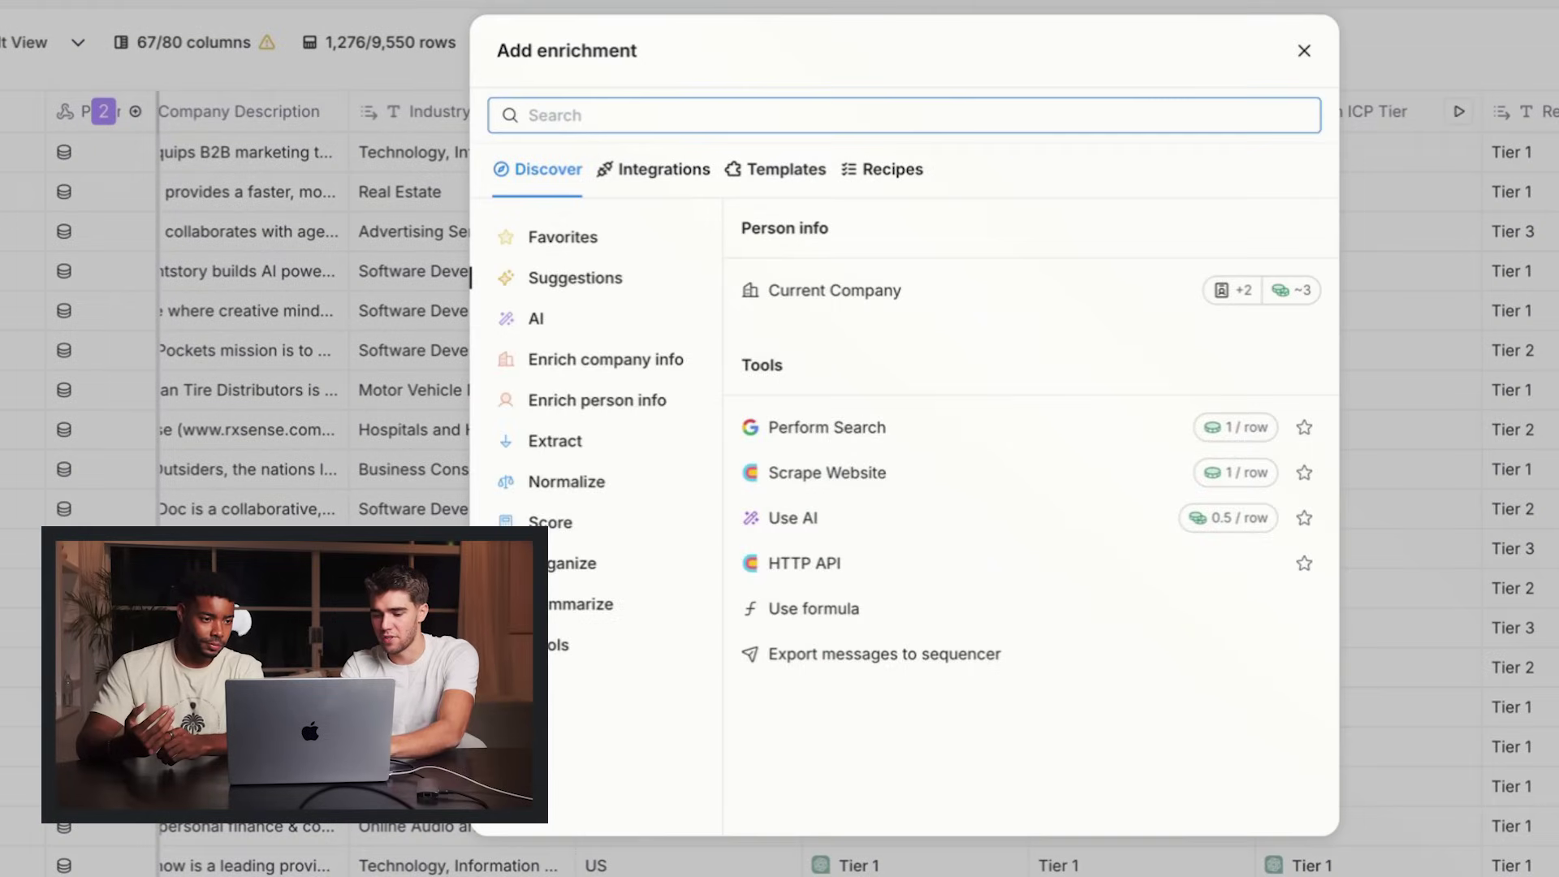
text(score)
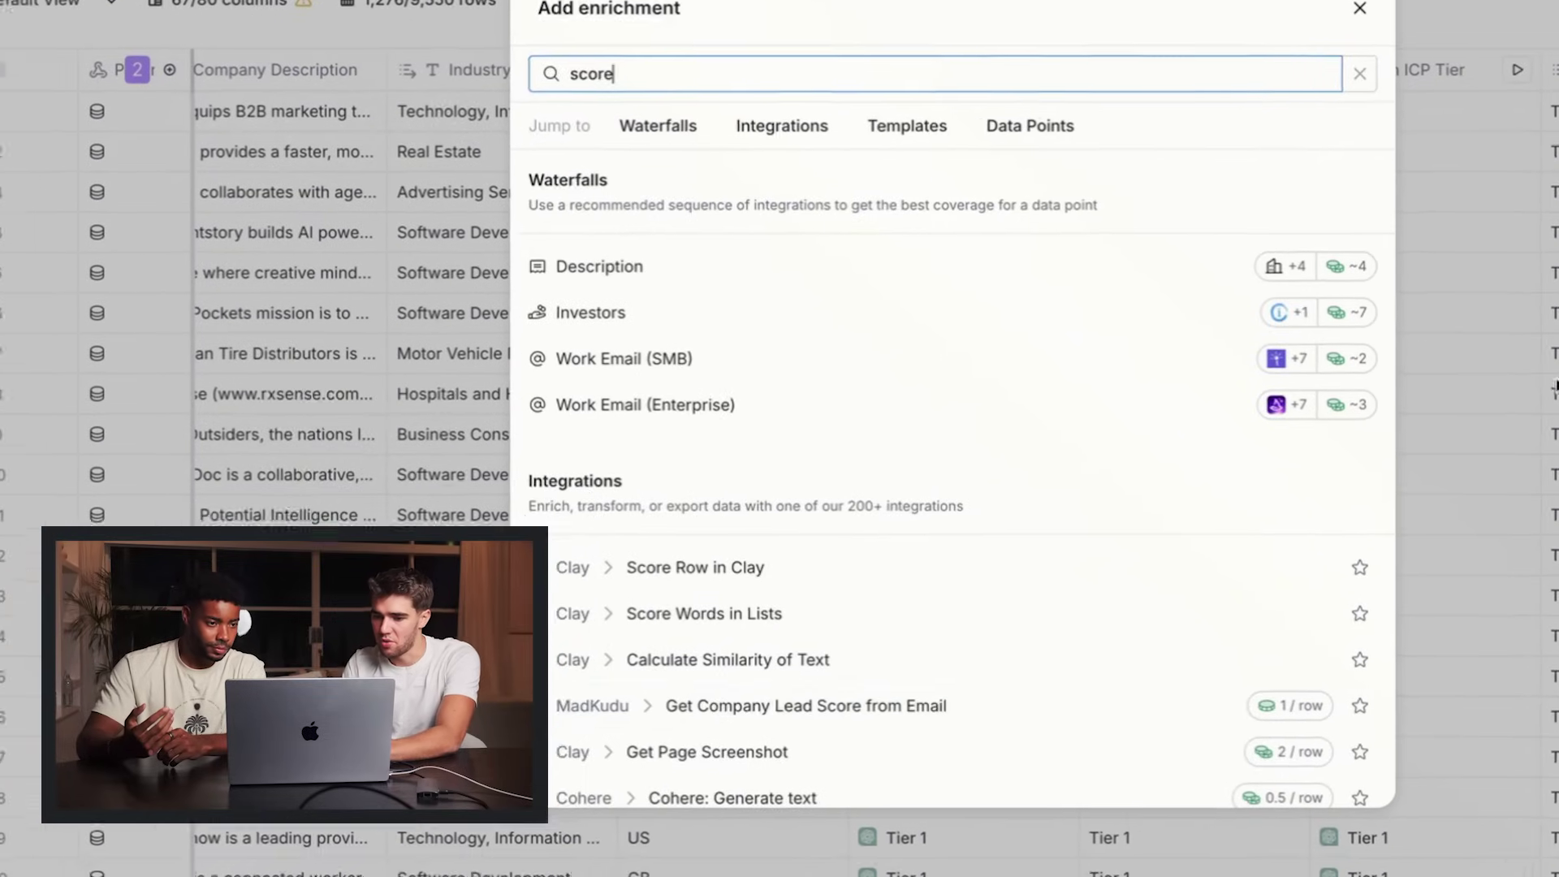
click(1141, 543)
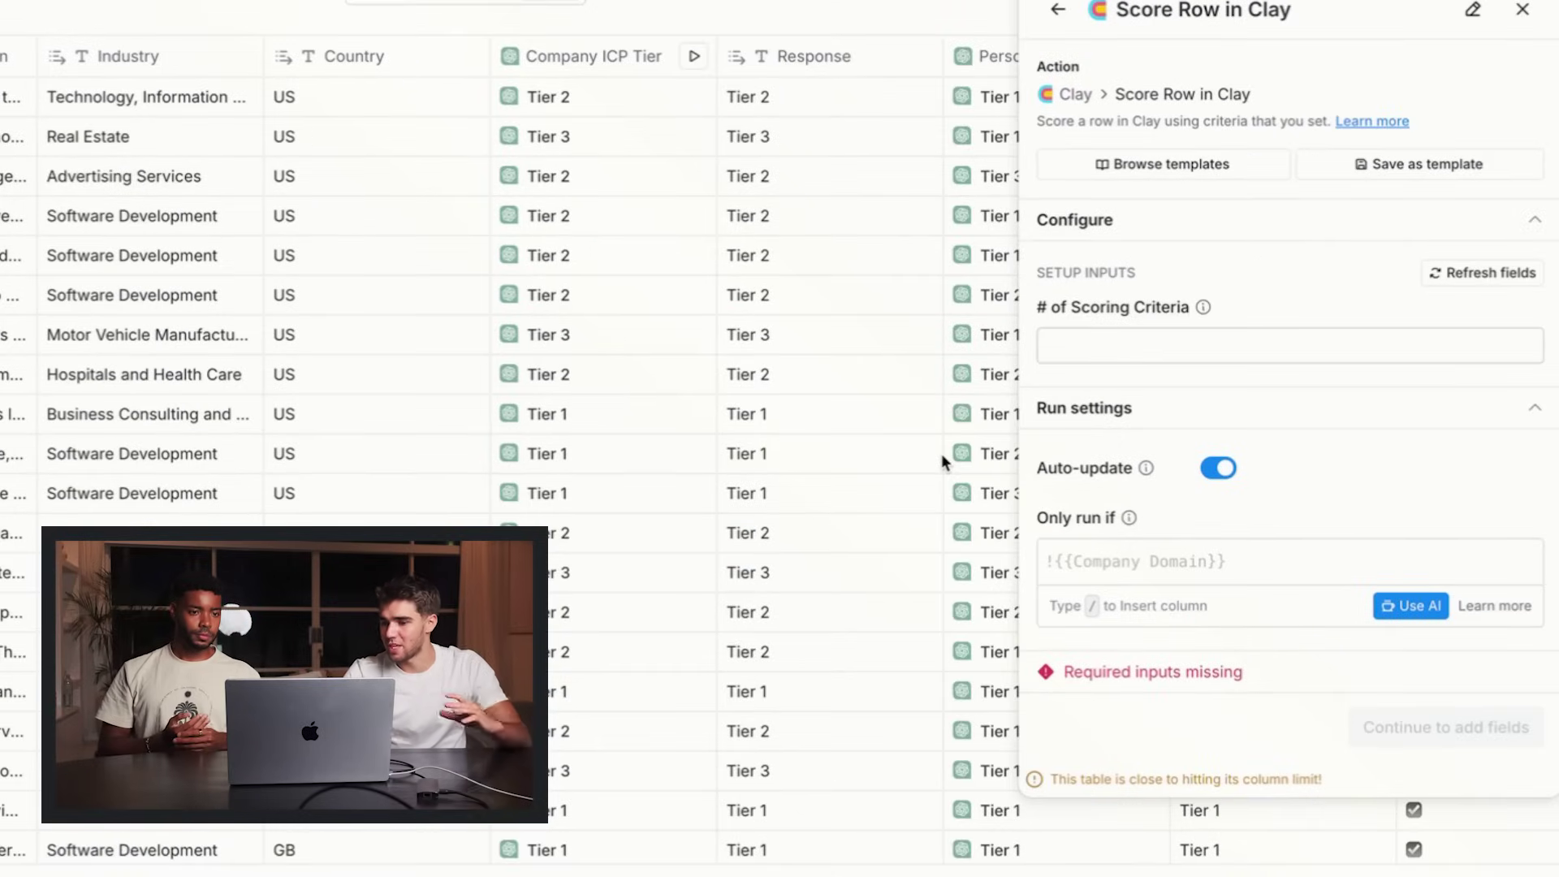
Set the number of scoring criteria to 2 in the Score Row in Clay setup
click(1102, 354)
text(2)
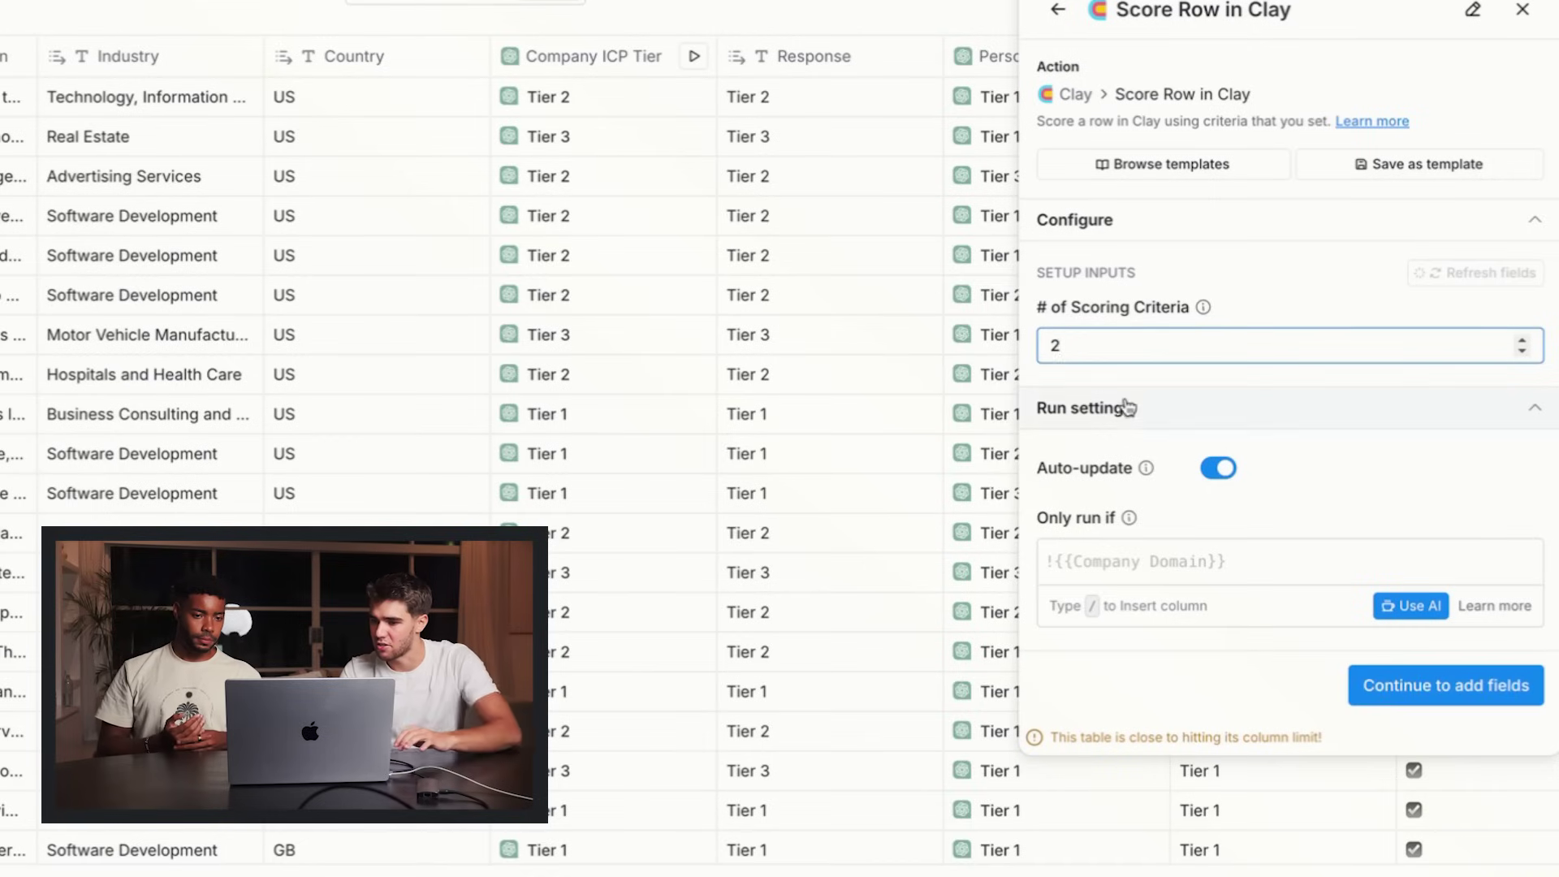
click(1167, 520)
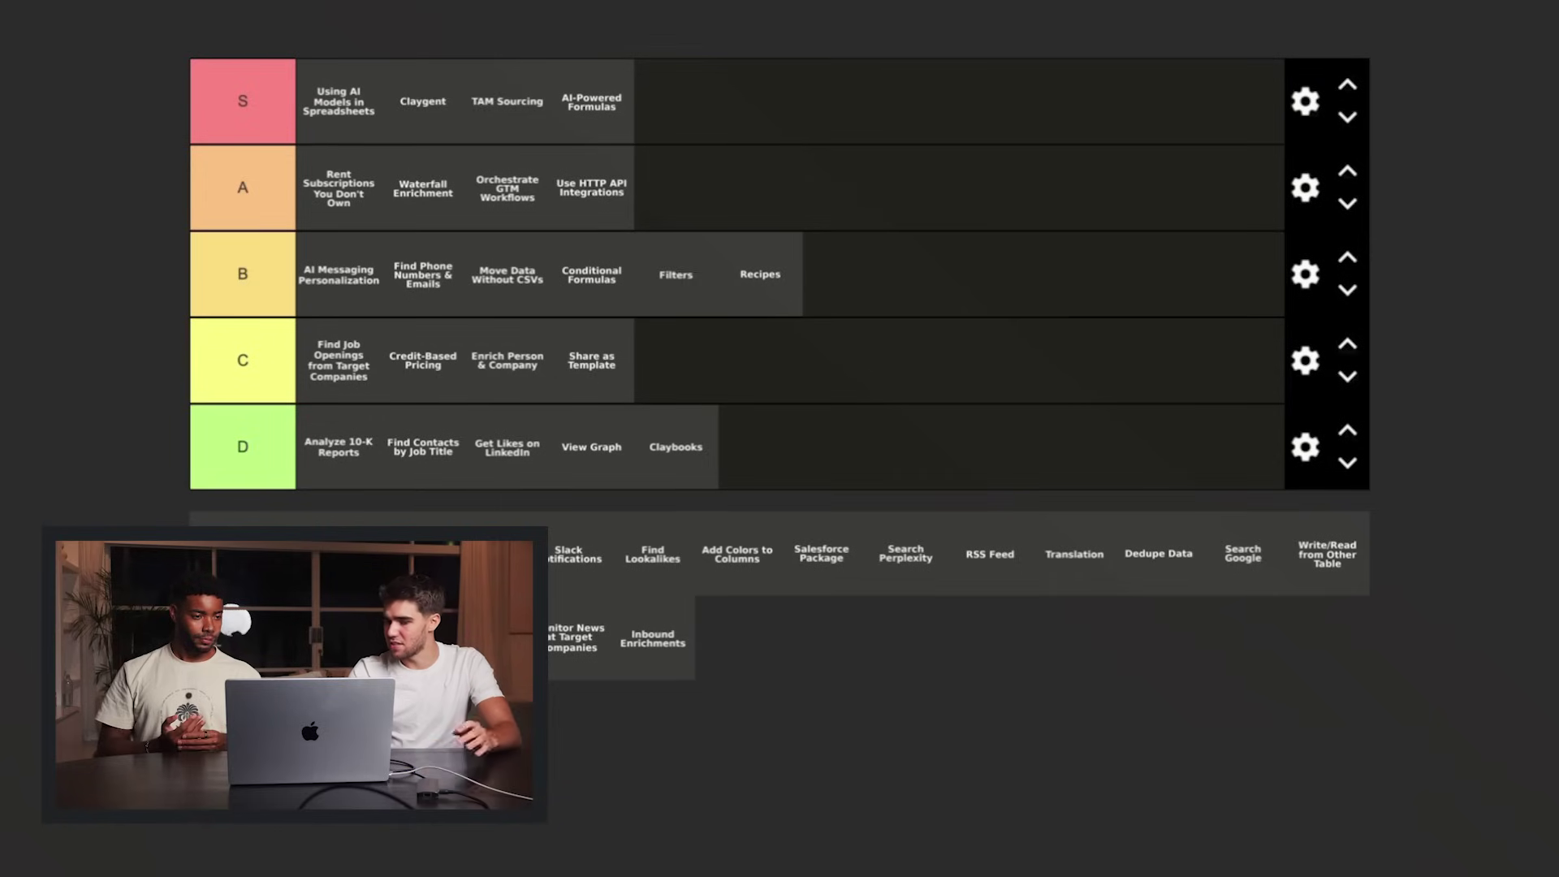
Place Score Row in Clay in tier B of the tier list
drag(219, 560, 847, 294)
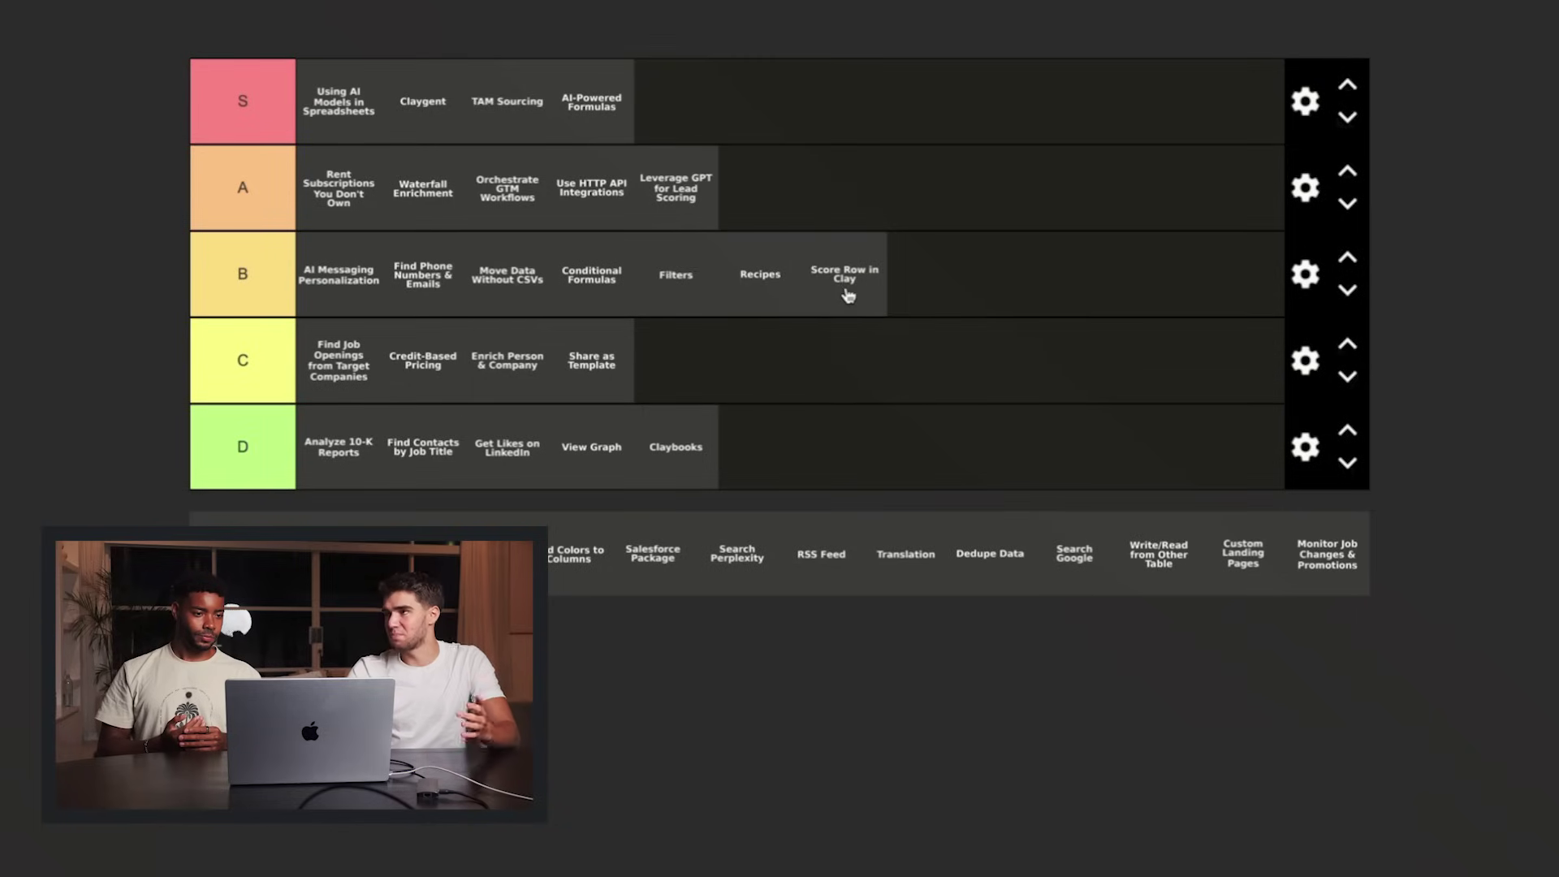